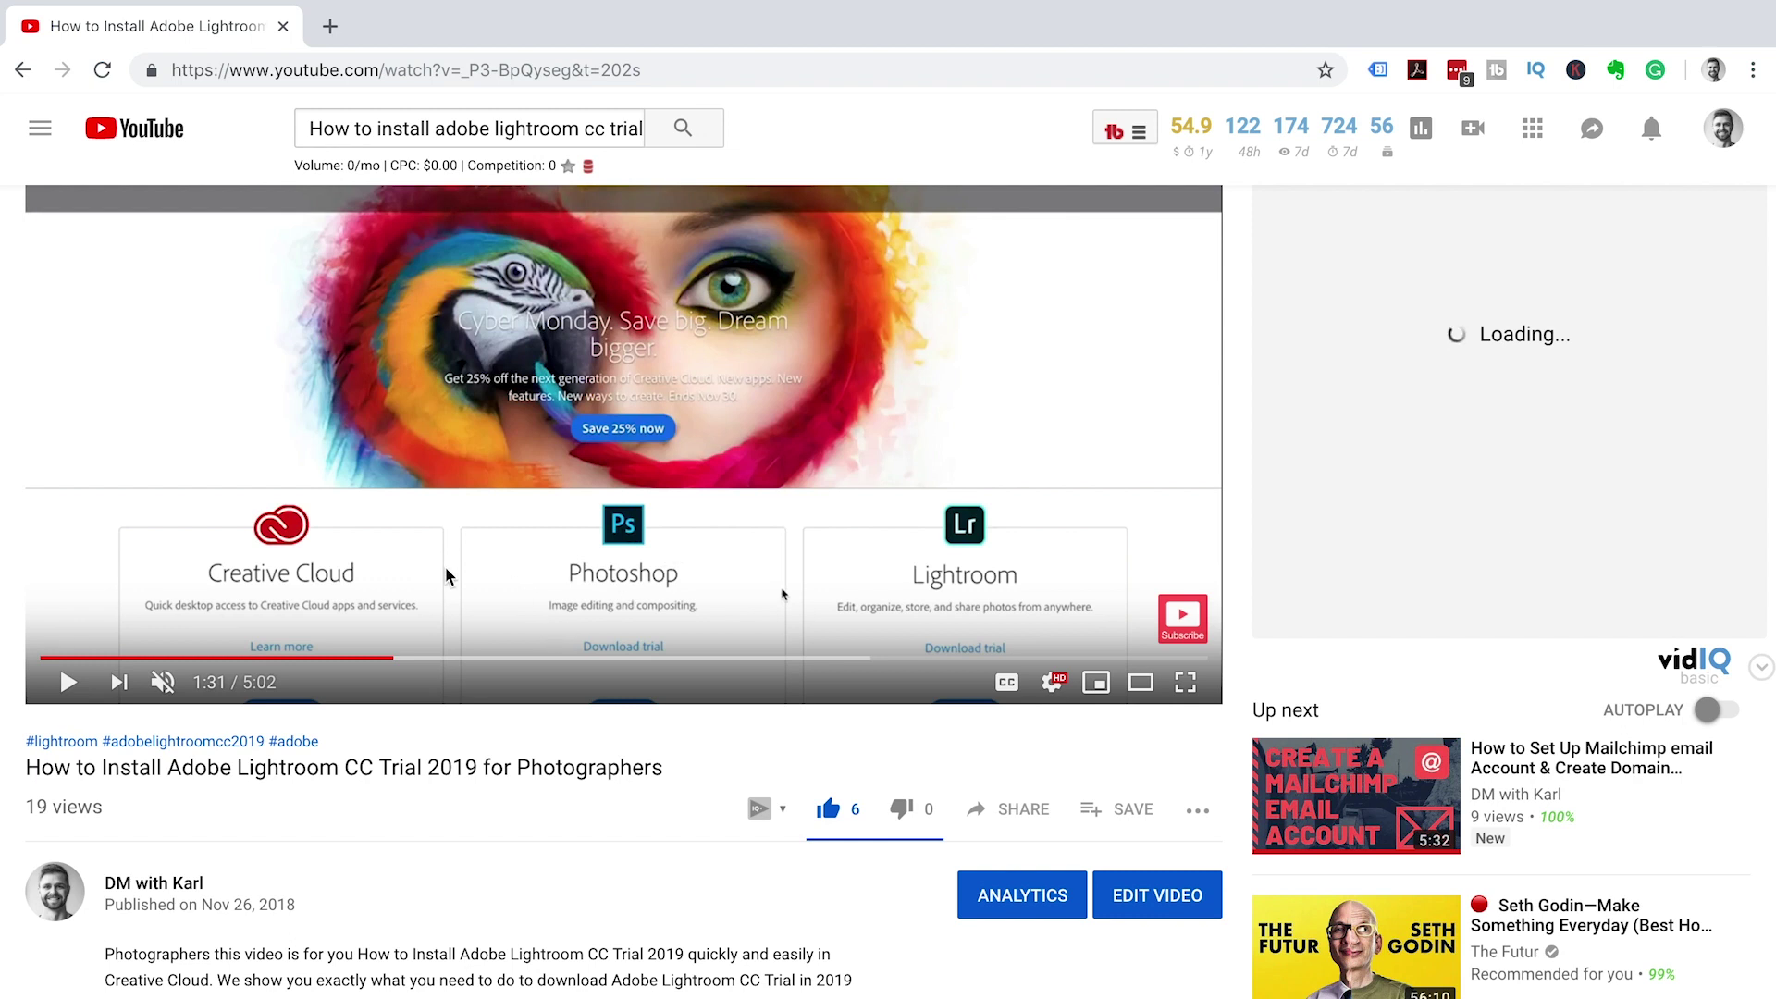
- Scroll down to the video description containing the bit.ly Creative Cloud Plans & Pricing link
scroll(464, 910, down, 1)
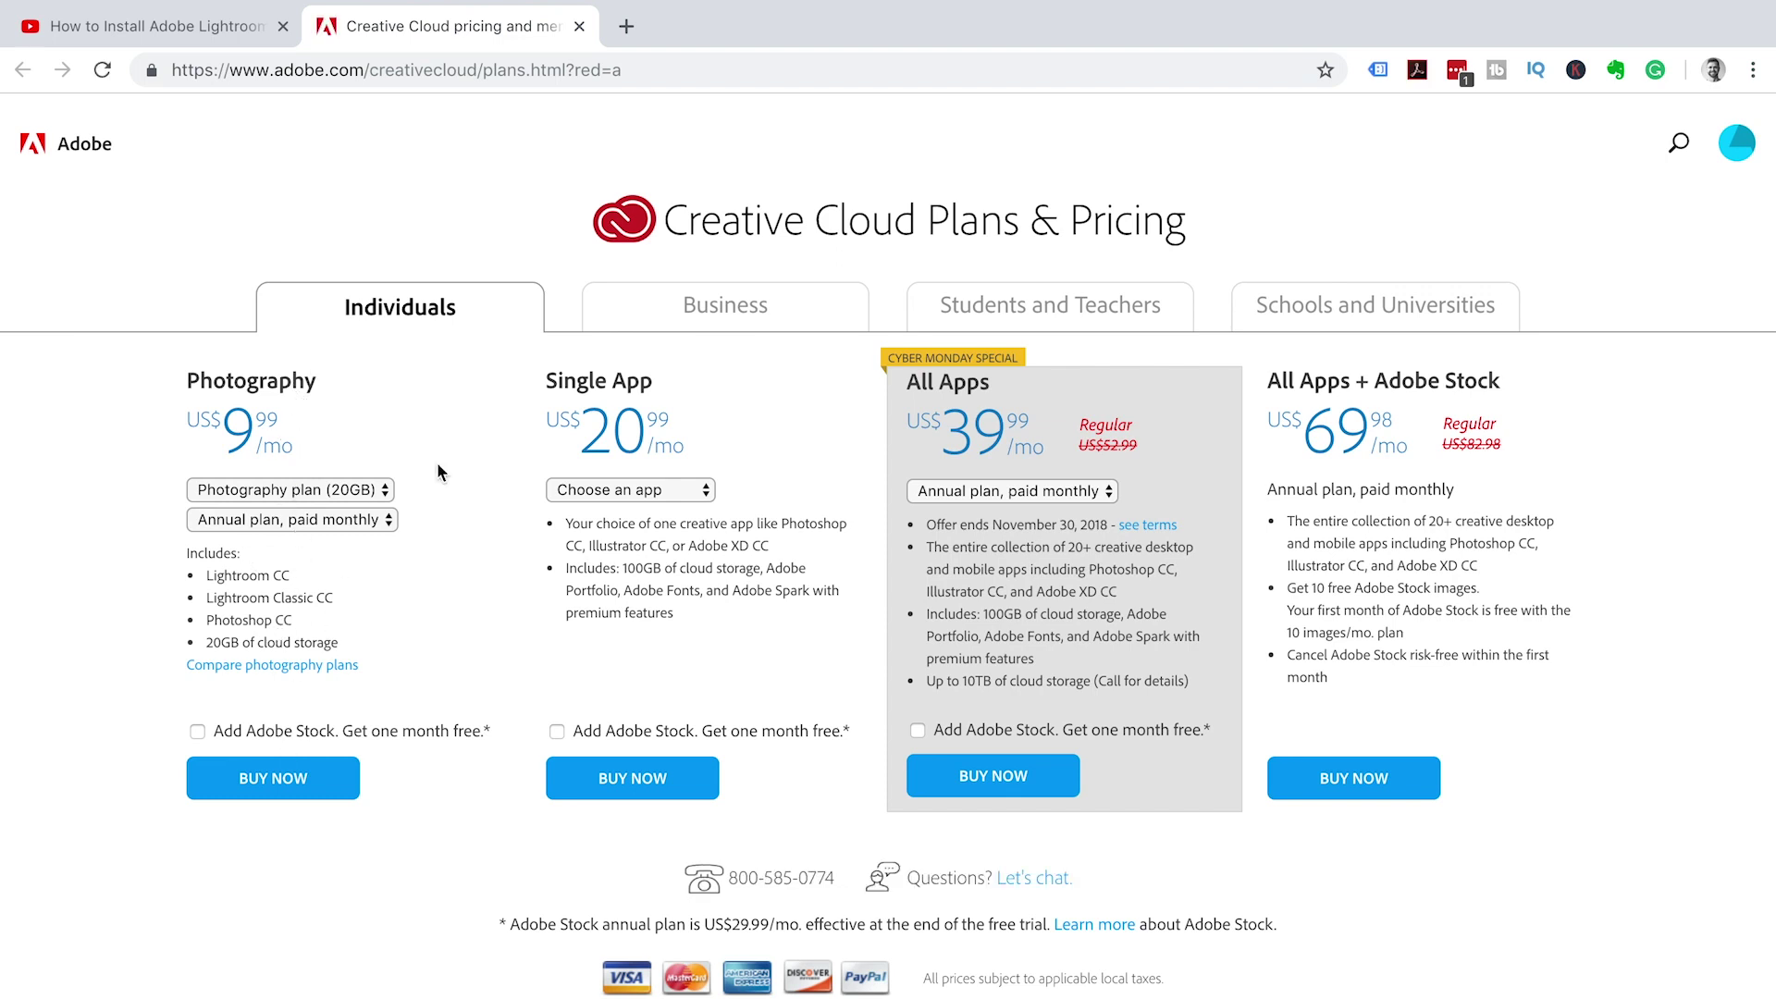
- Return to the adobe.com home page and bring up the Creativity & Design products list
click(74, 147)
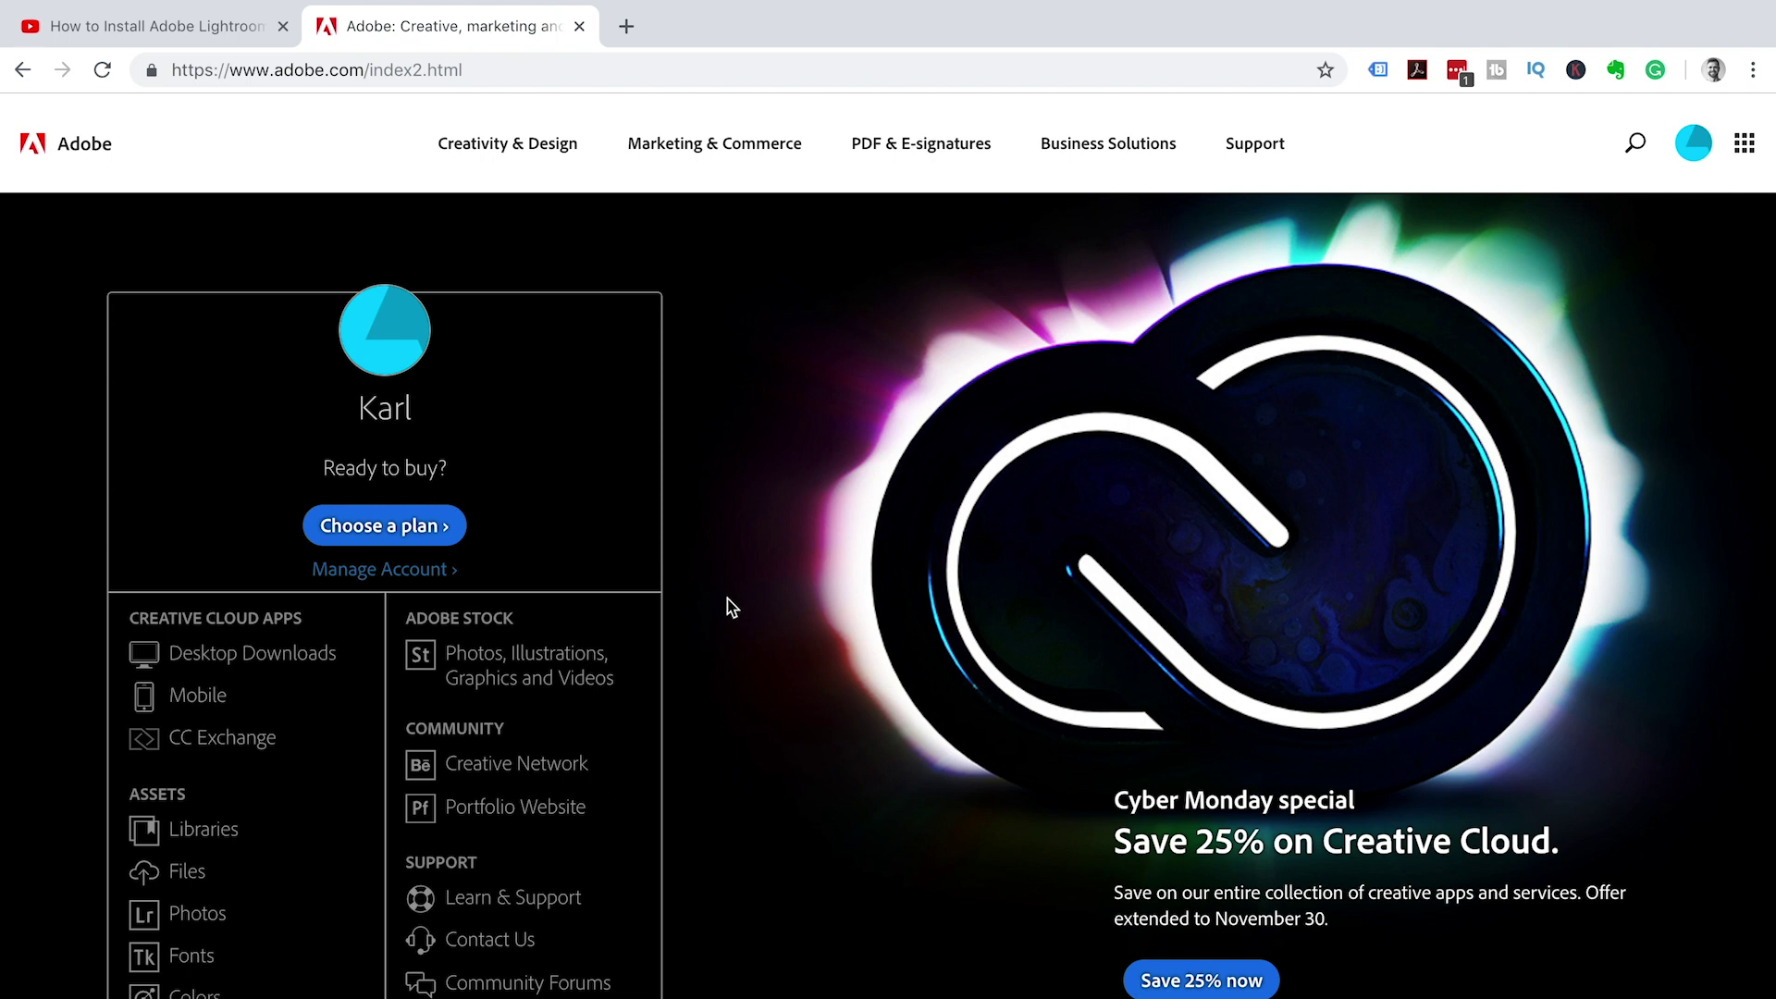
click(514, 162)
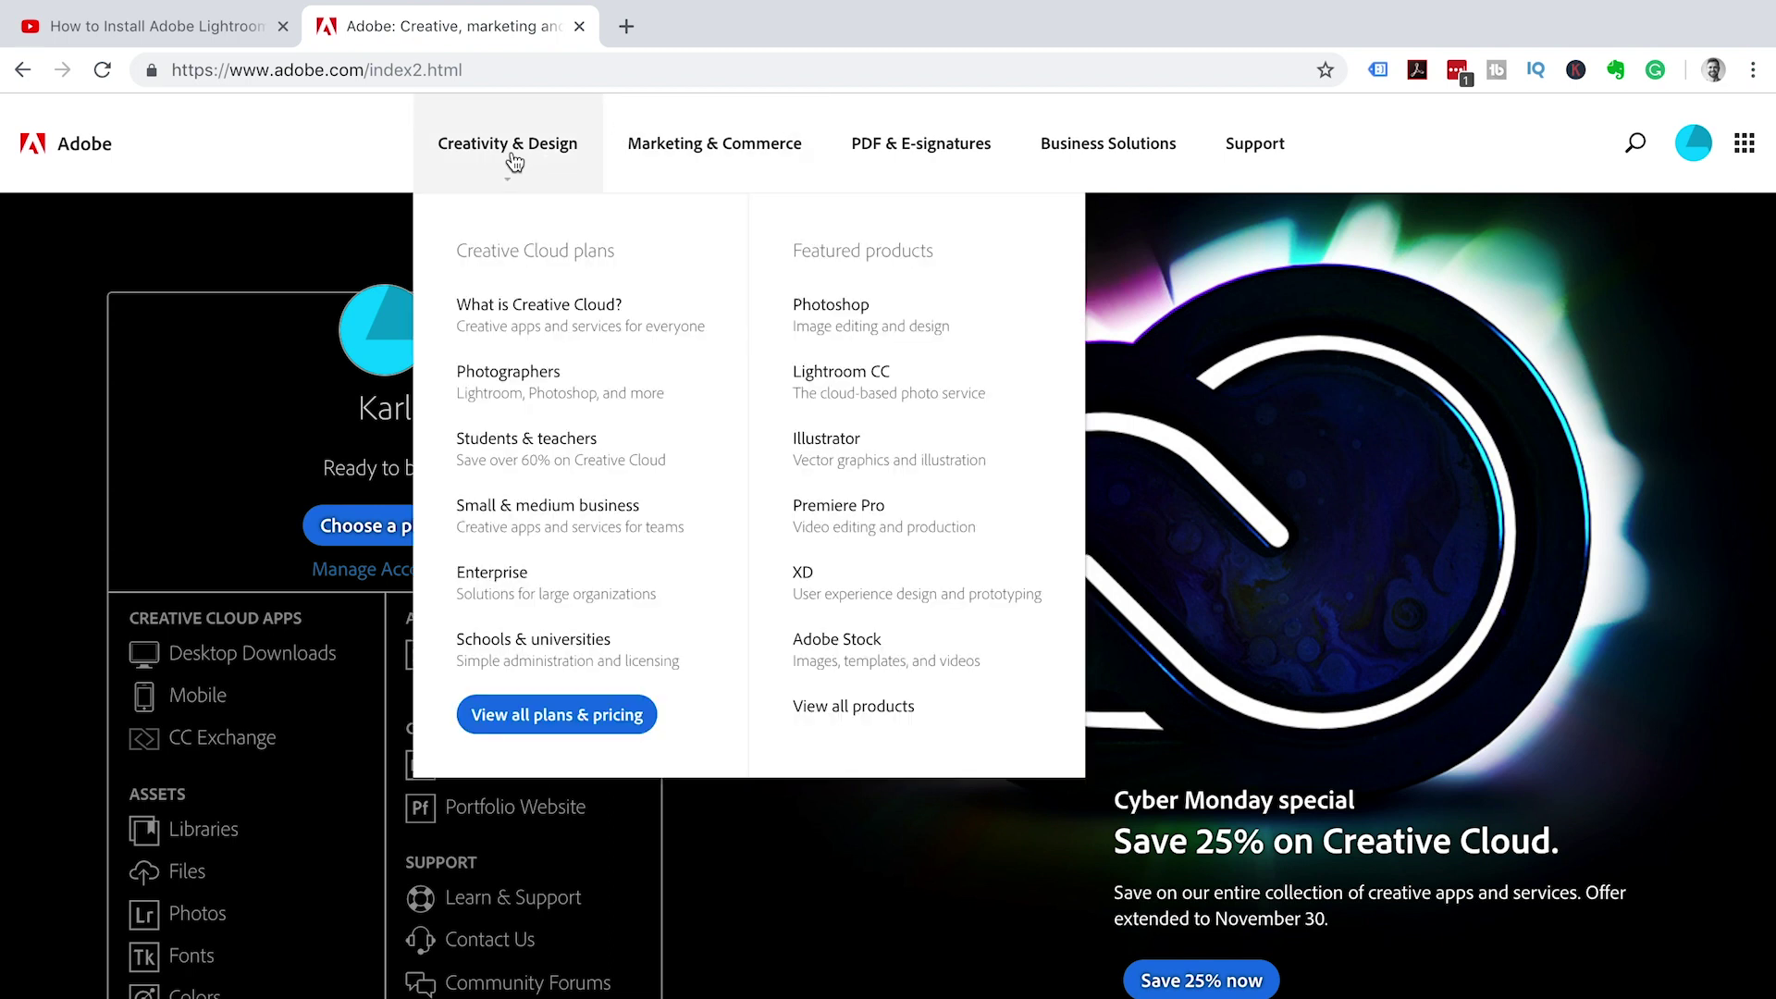
- Open the Photoshop CC product page and review its features and US$20.99/mo and US$9.99/mo plans
click(847, 315)
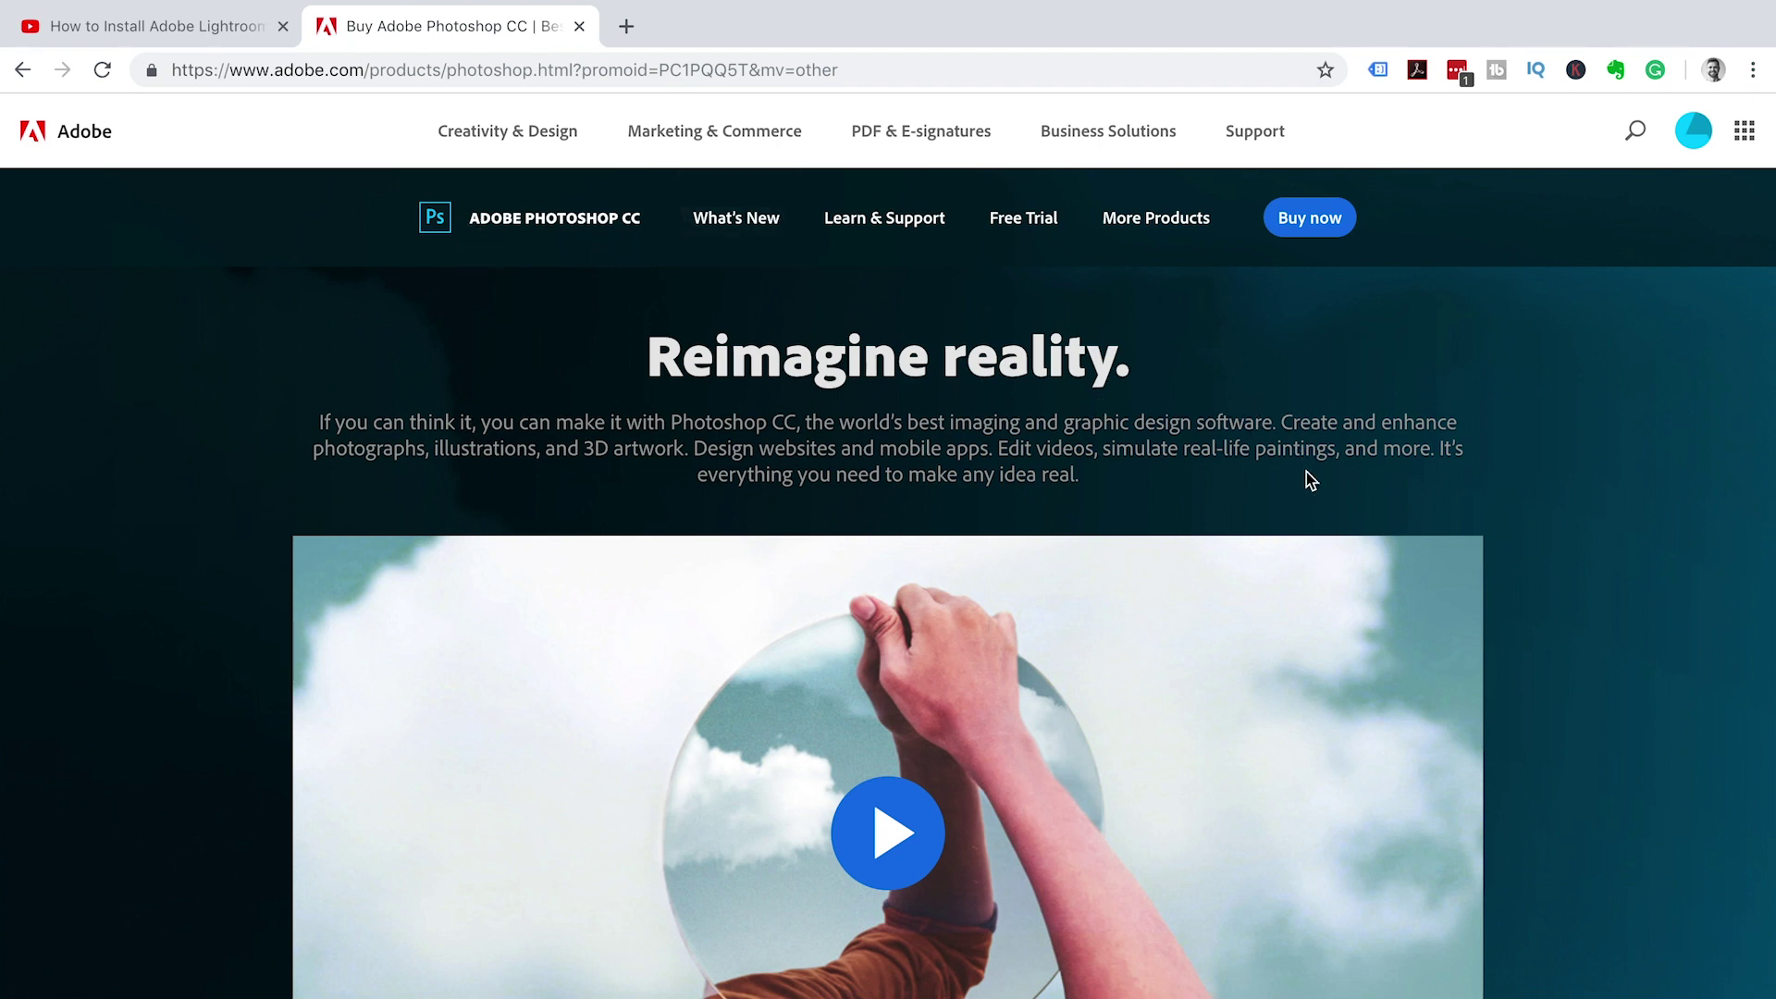
scroll(1308, 473, down, 7)
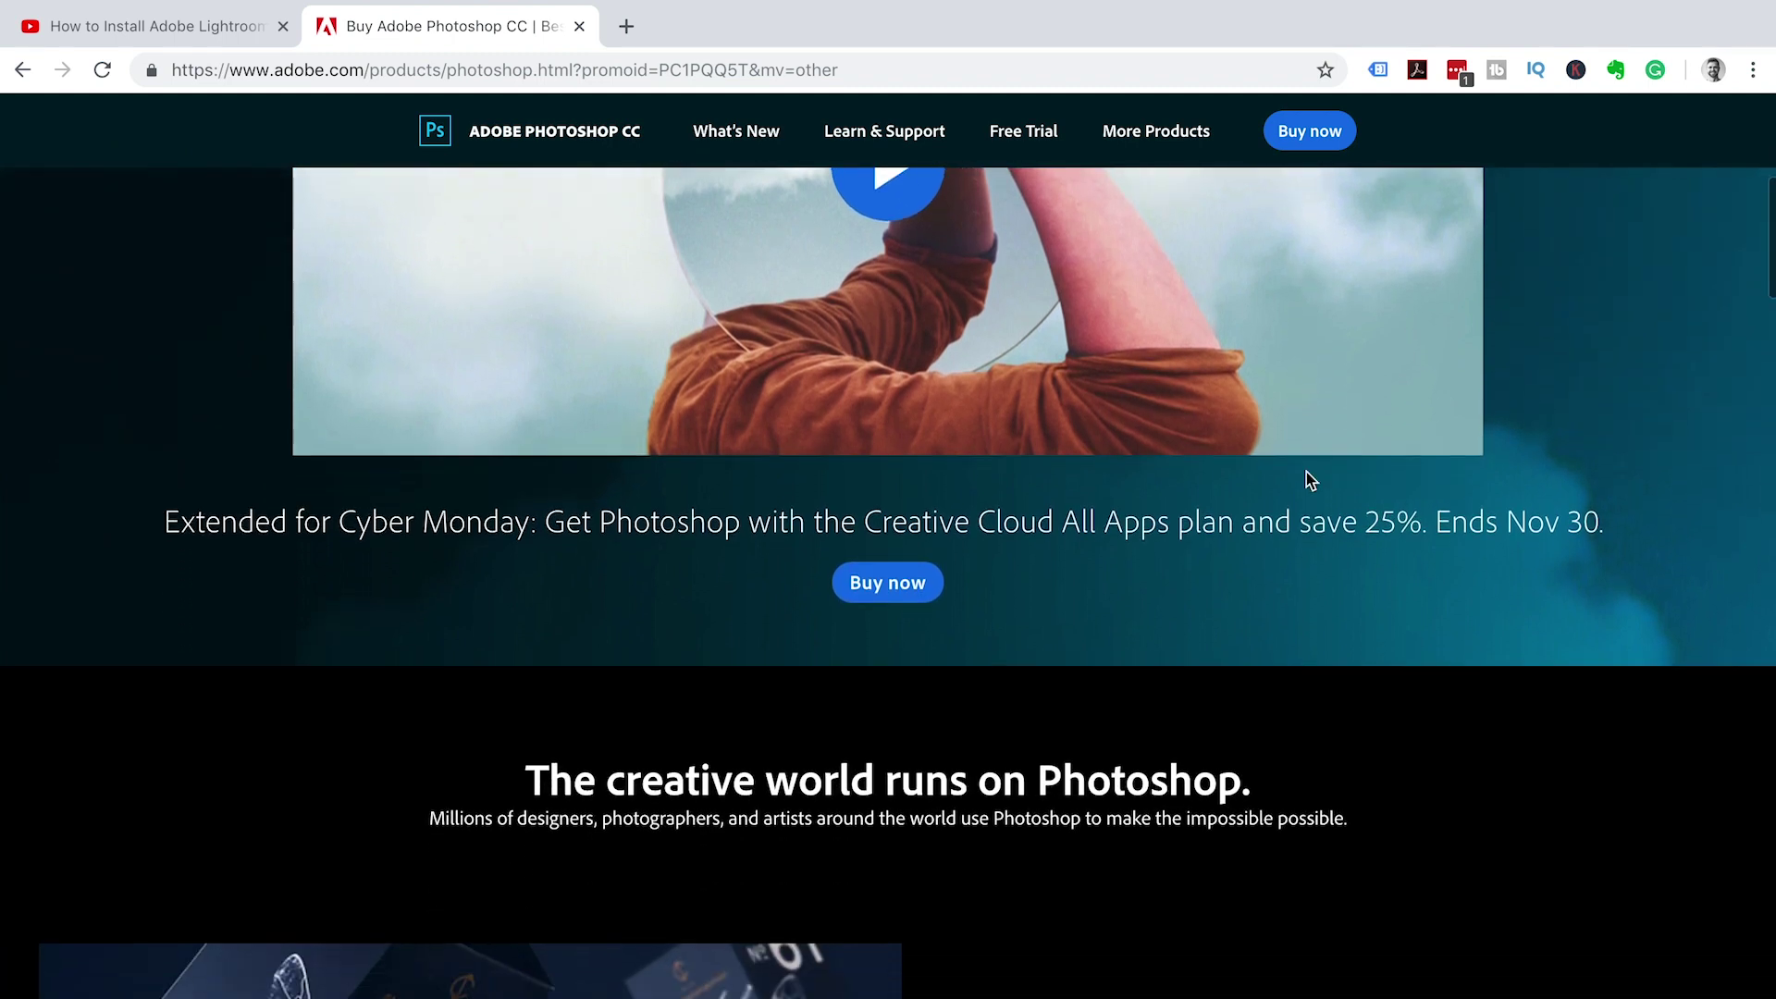
scroll(1308, 473, down, 5)
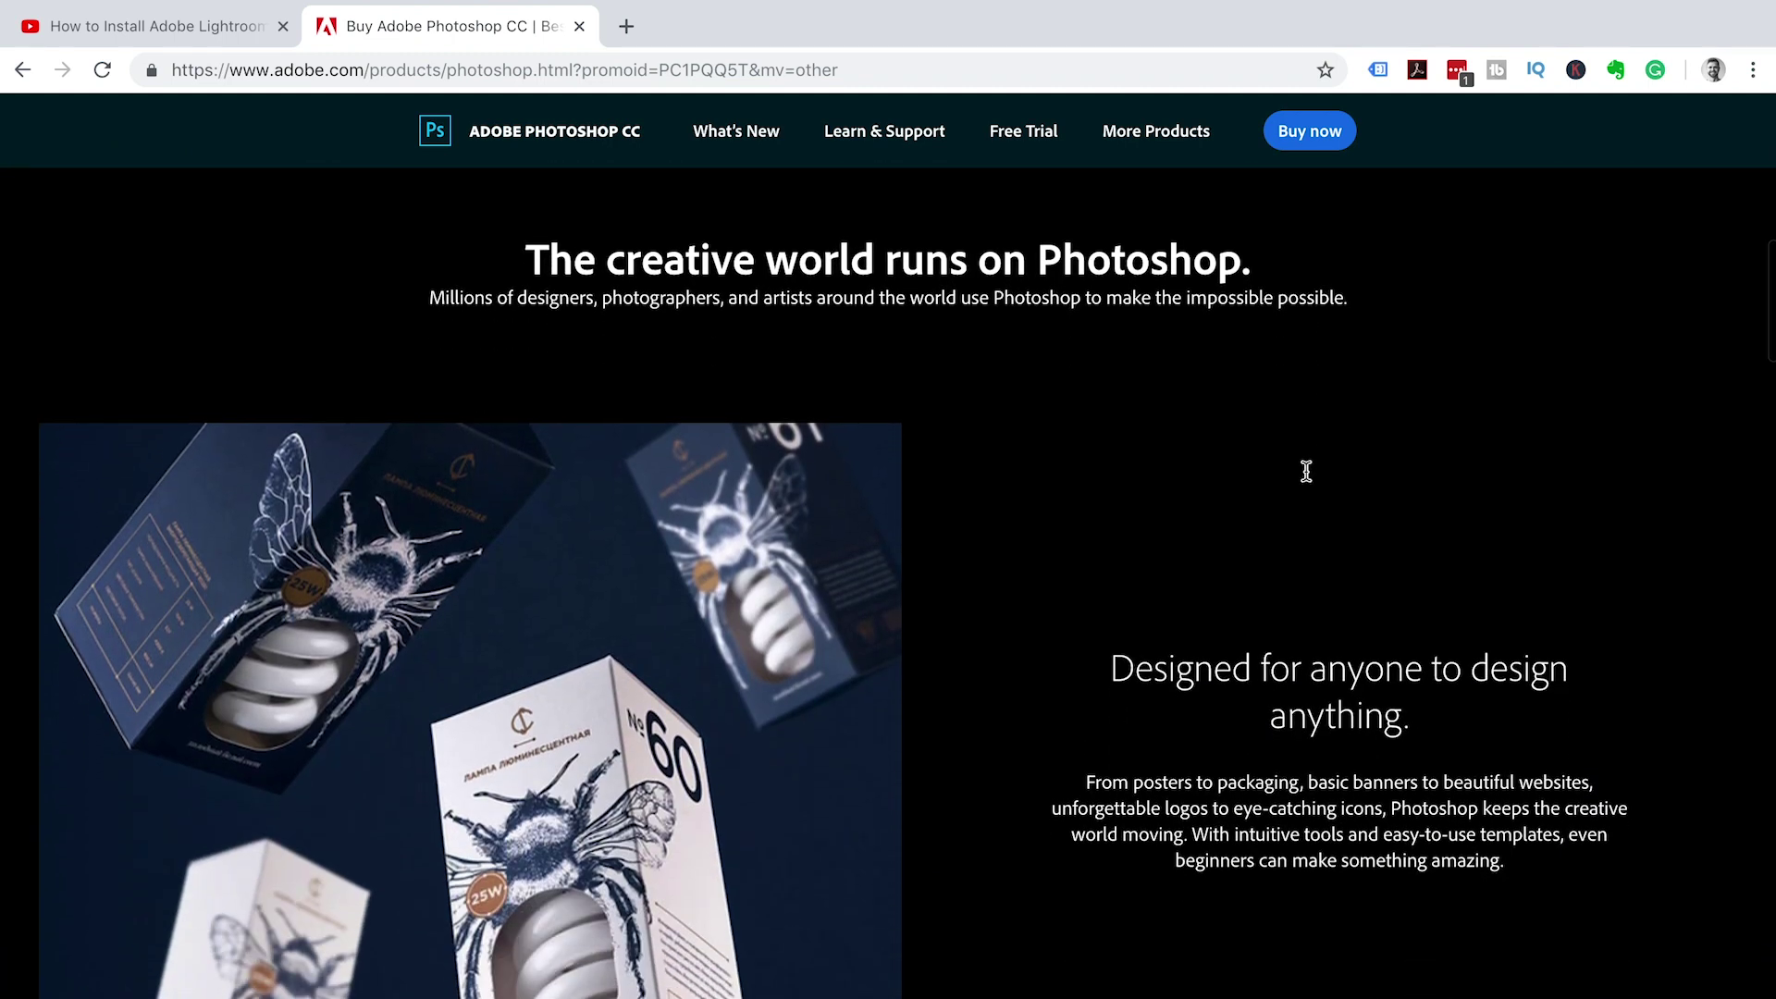
scroll(1336, 674, down, 6)
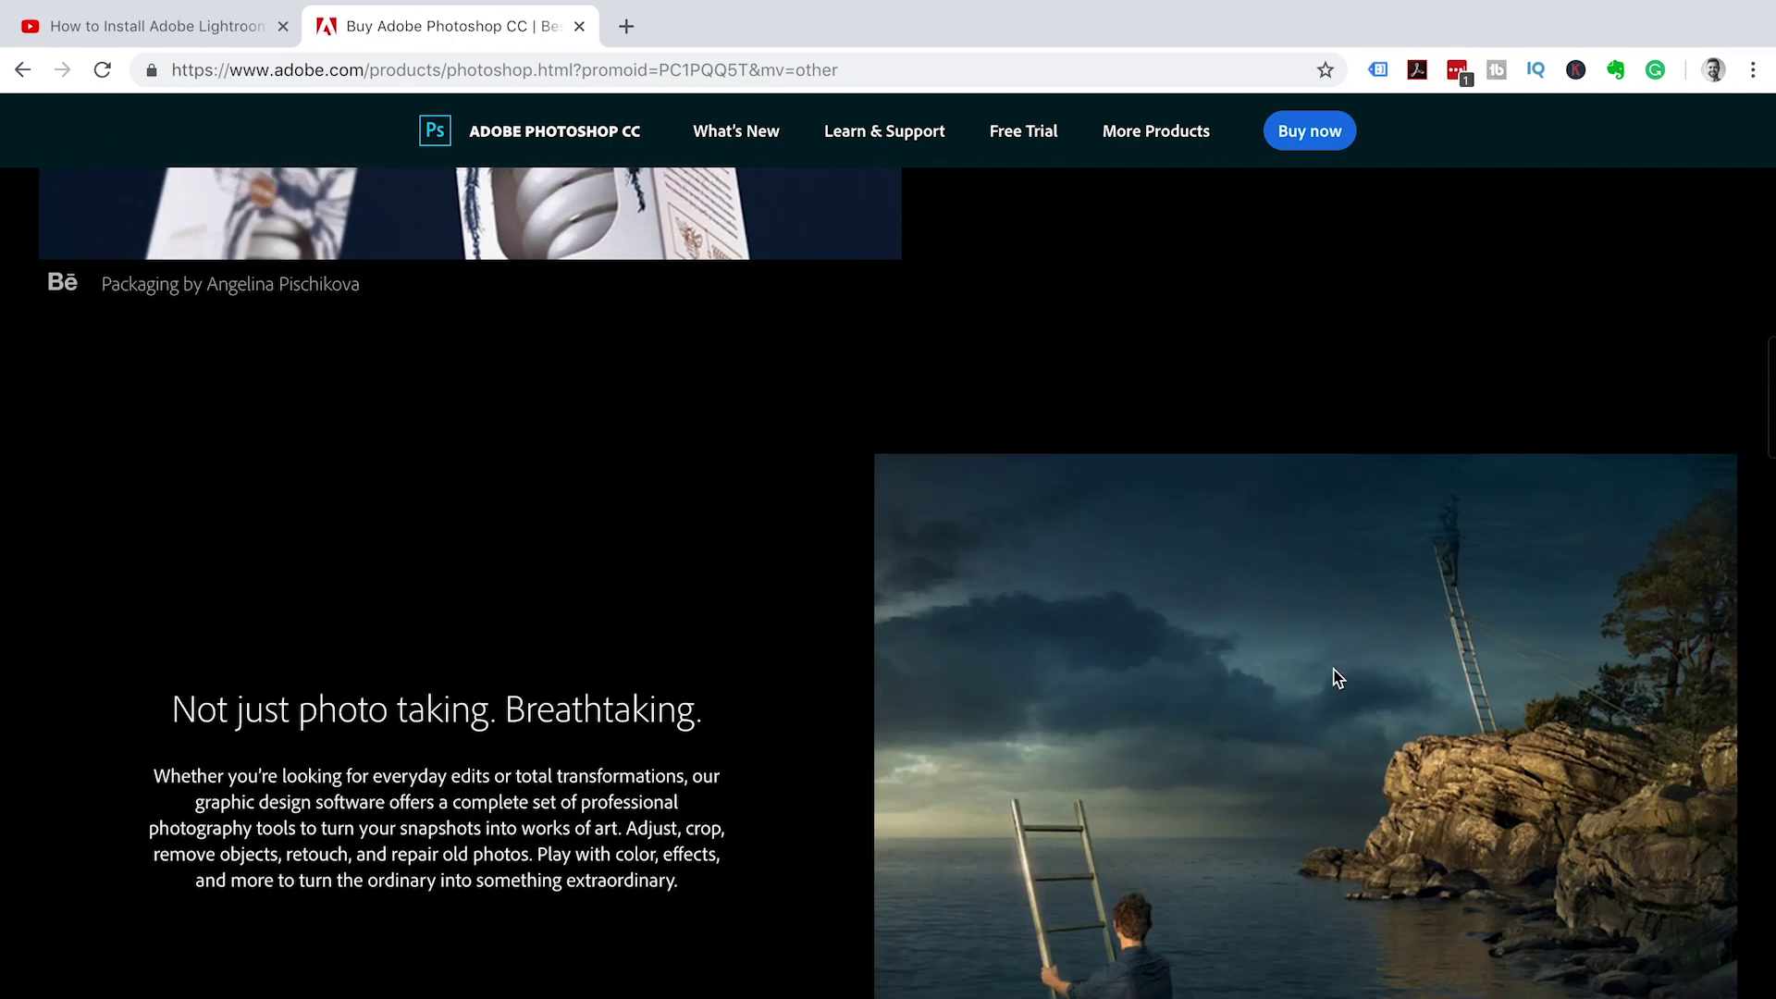
scroll(1332, 991, down, 1)
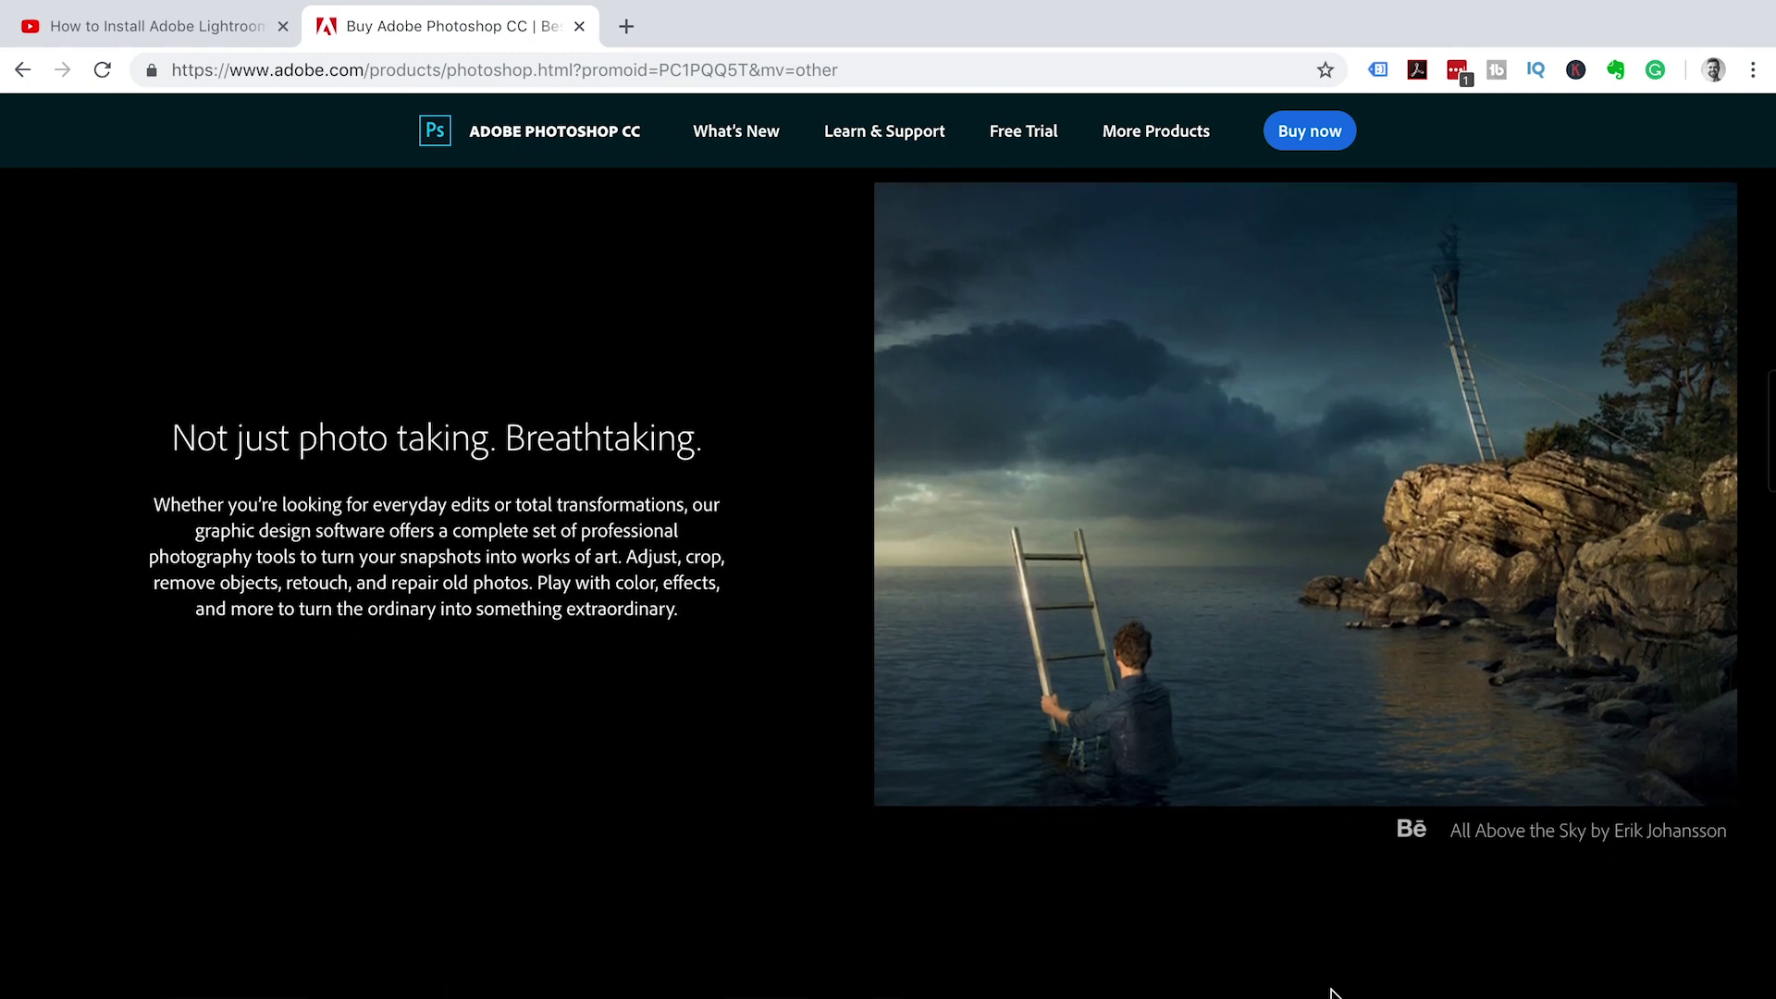
scroll(1396, 825, down, 9)
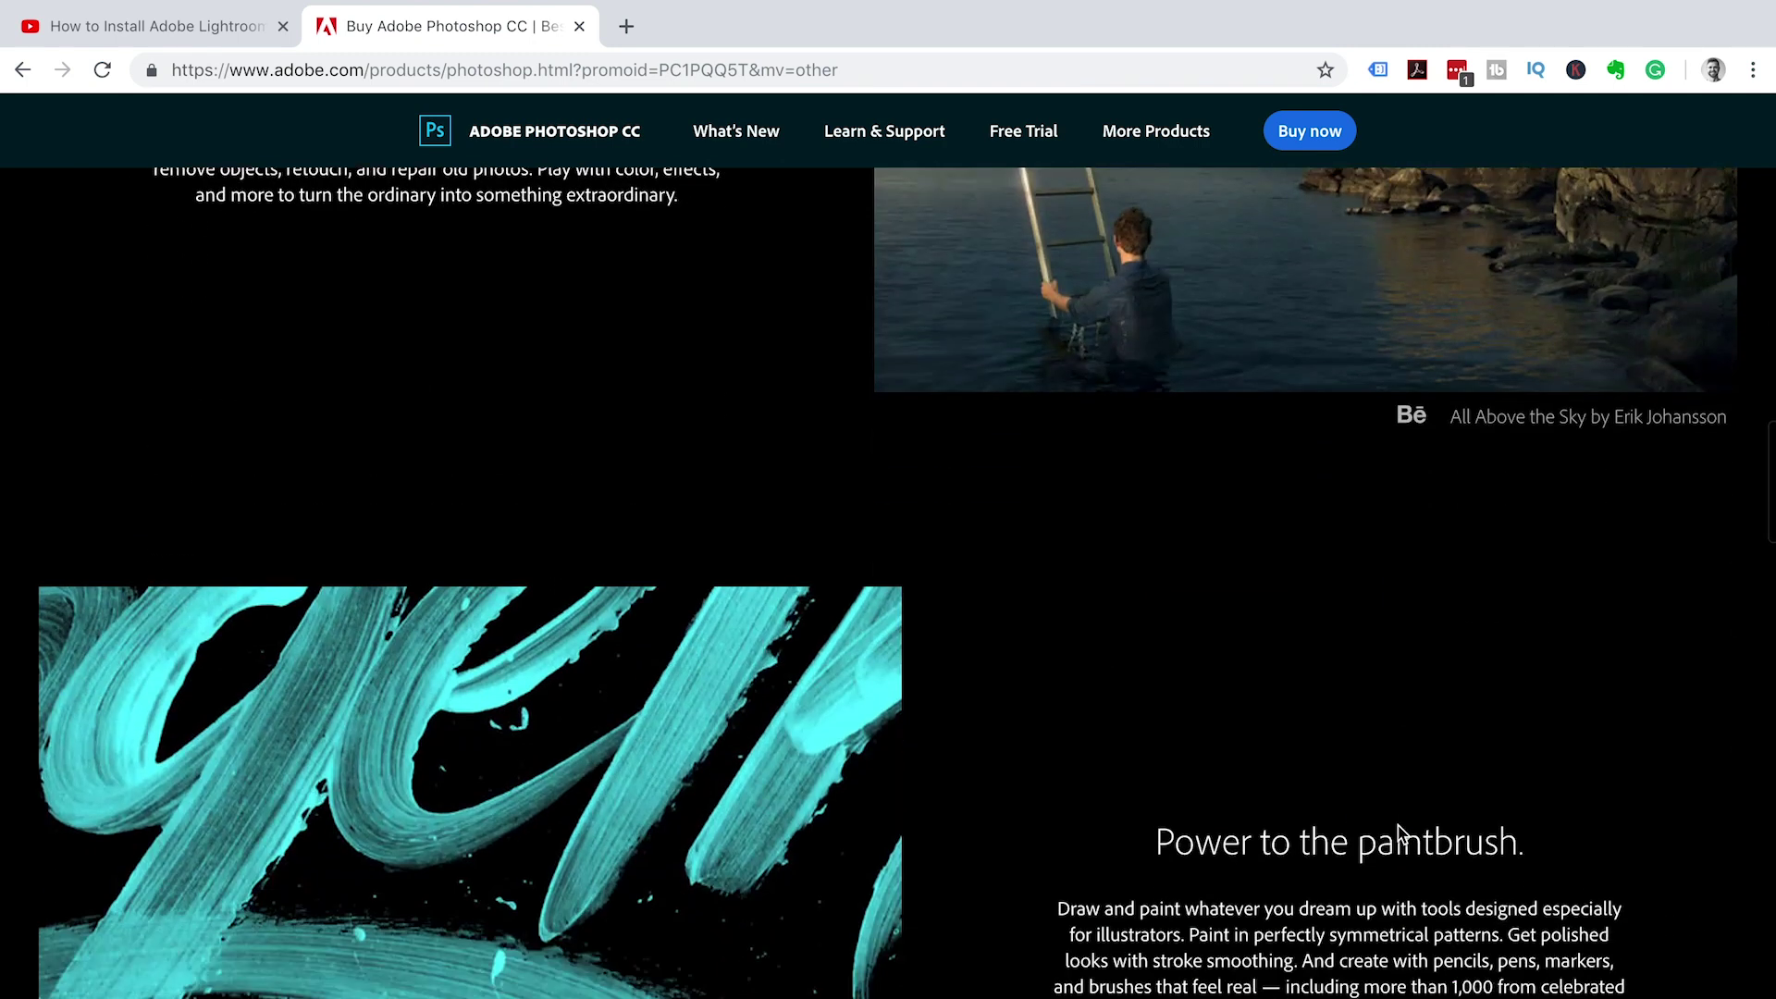
scroll(1397, 832, down, 4)
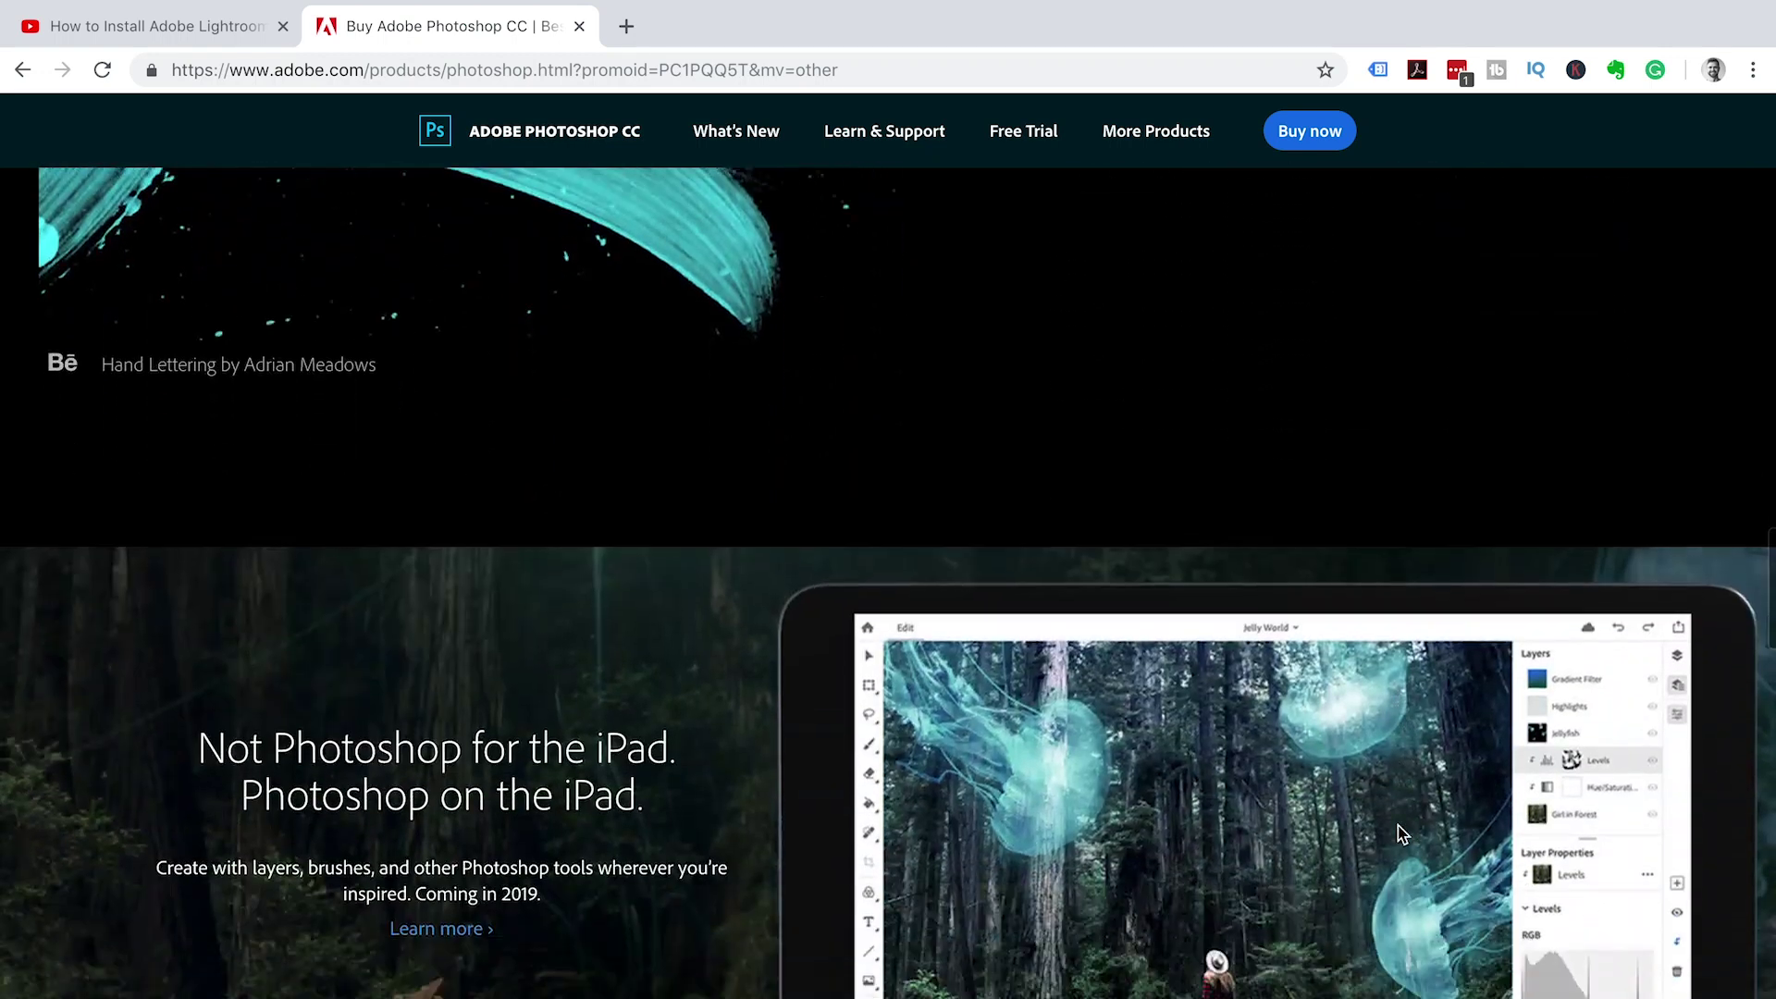
scroll(1396, 832, down, 5)
scroll(1396, 825, down, 5)
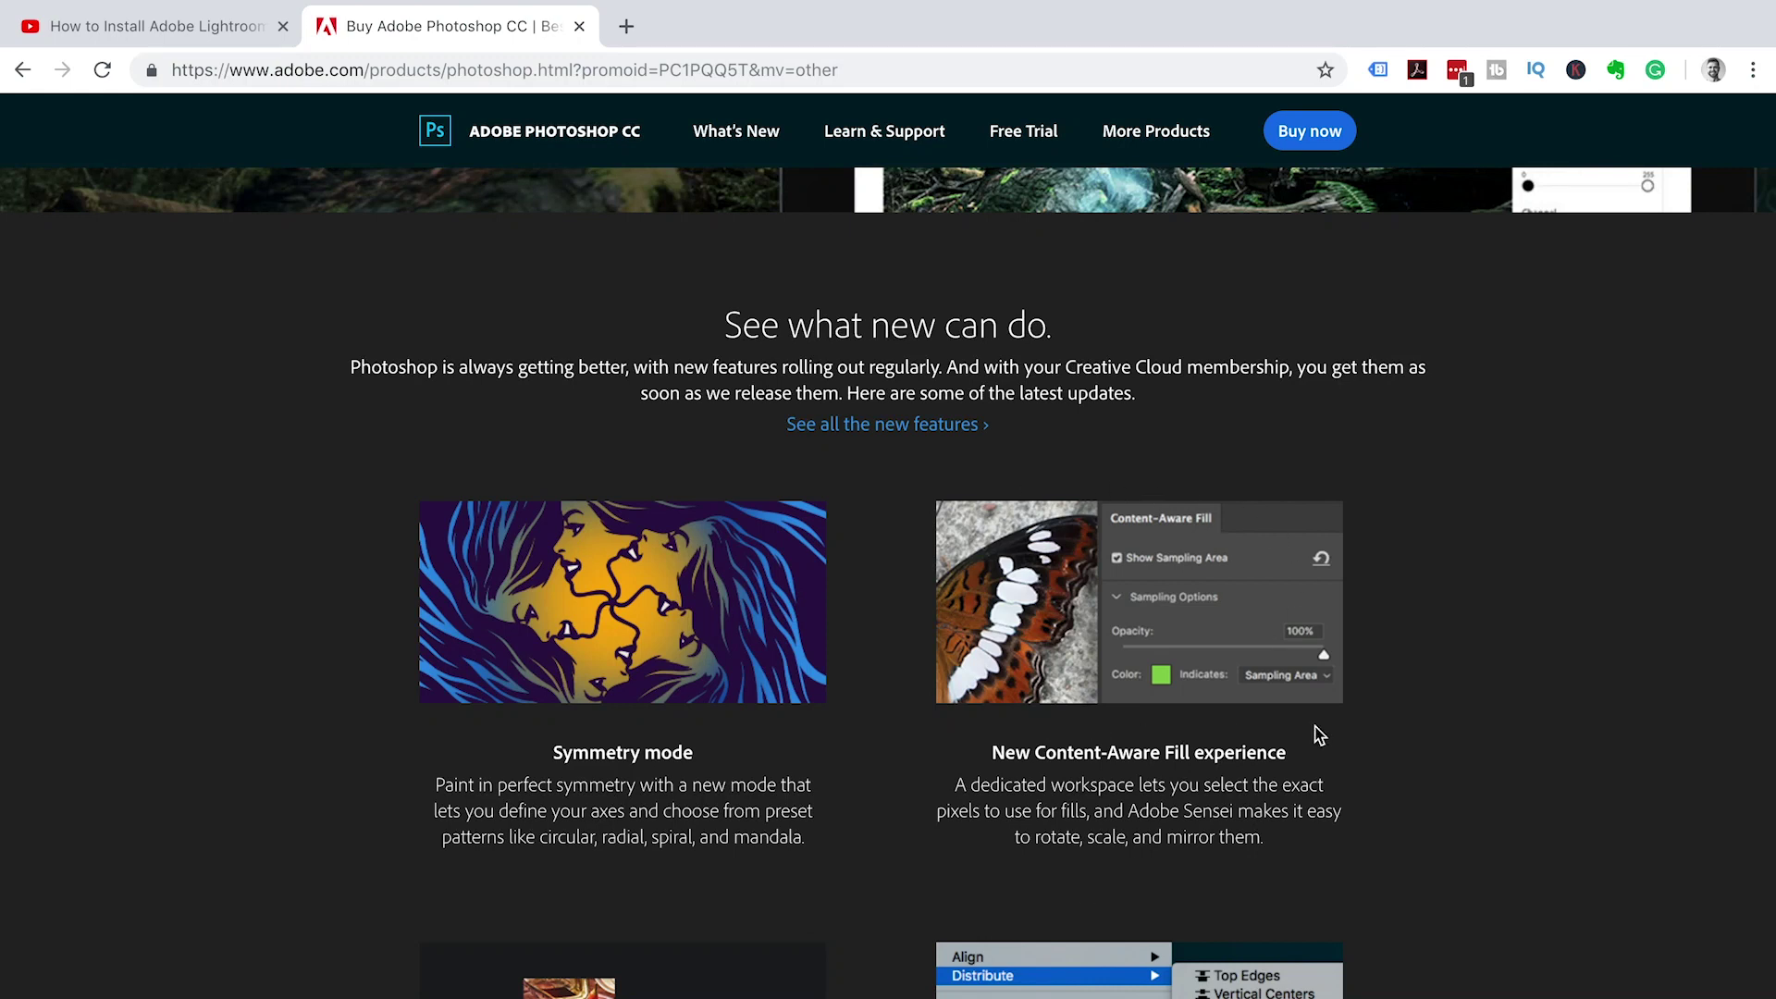
scroll(1351, 744, down, 4)
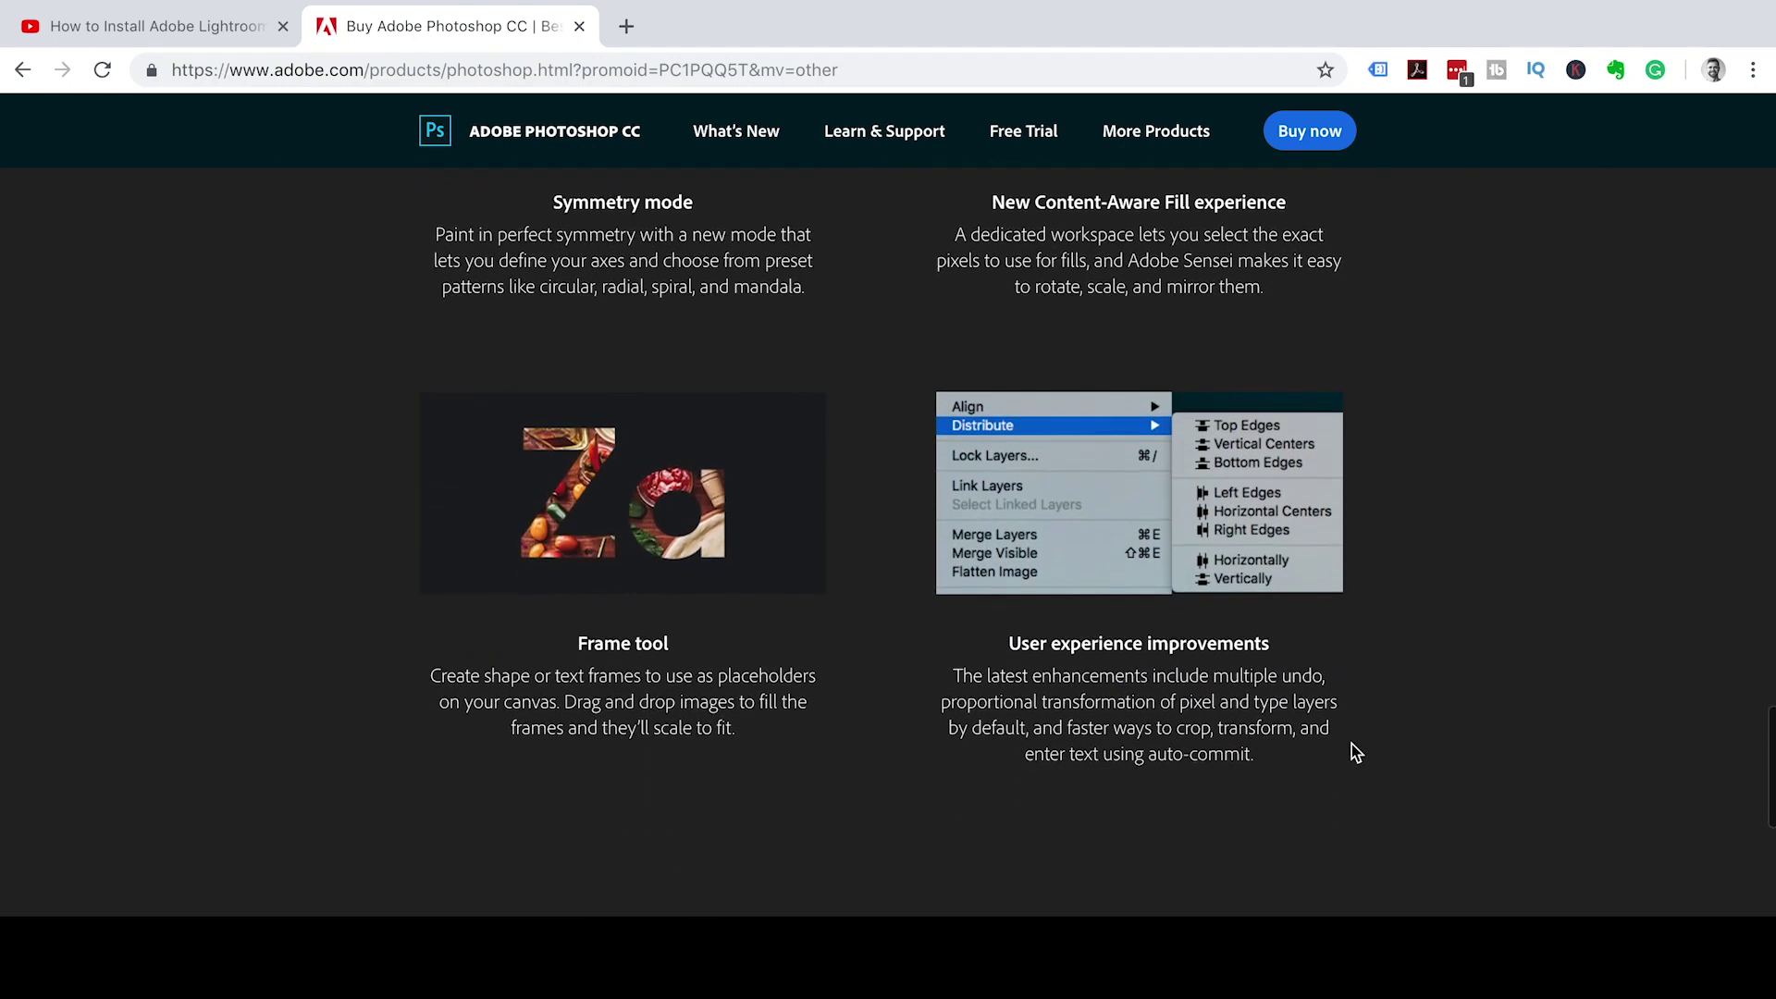
scroll(1064, 781, down, 5)
scroll(1064, 781, down, 3)
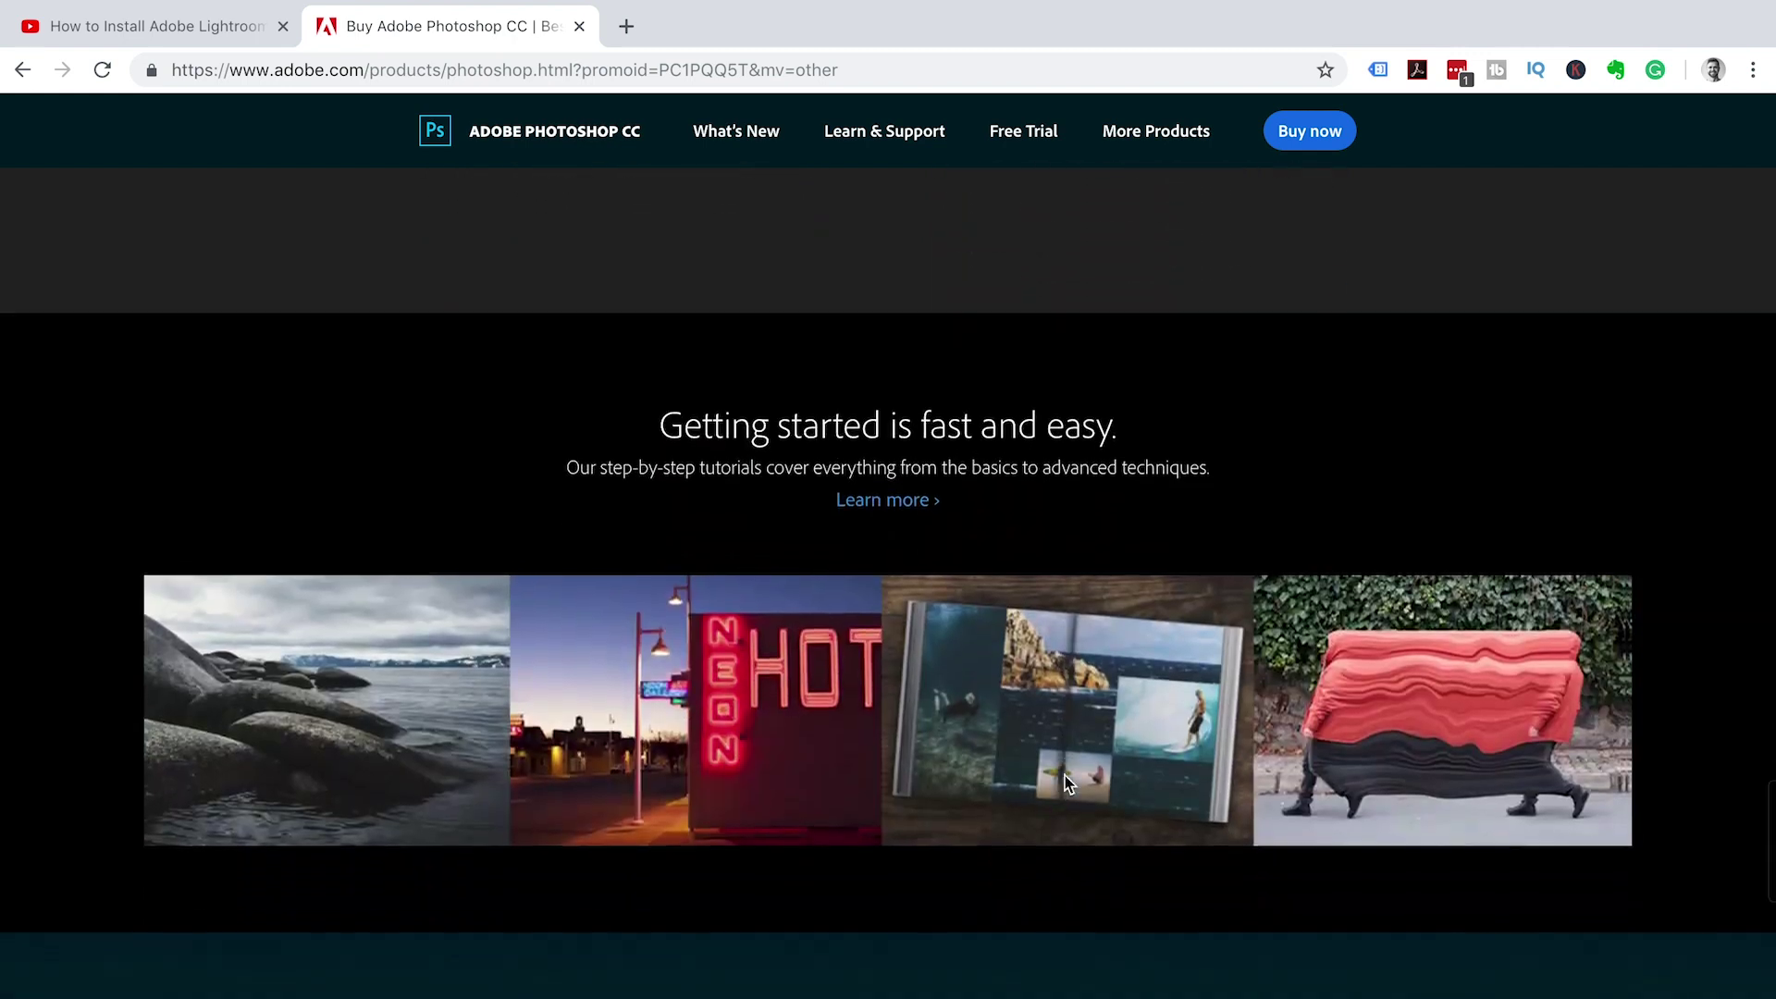
scroll(1064, 782, down, 3)
scroll(1063, 776, down, 2)
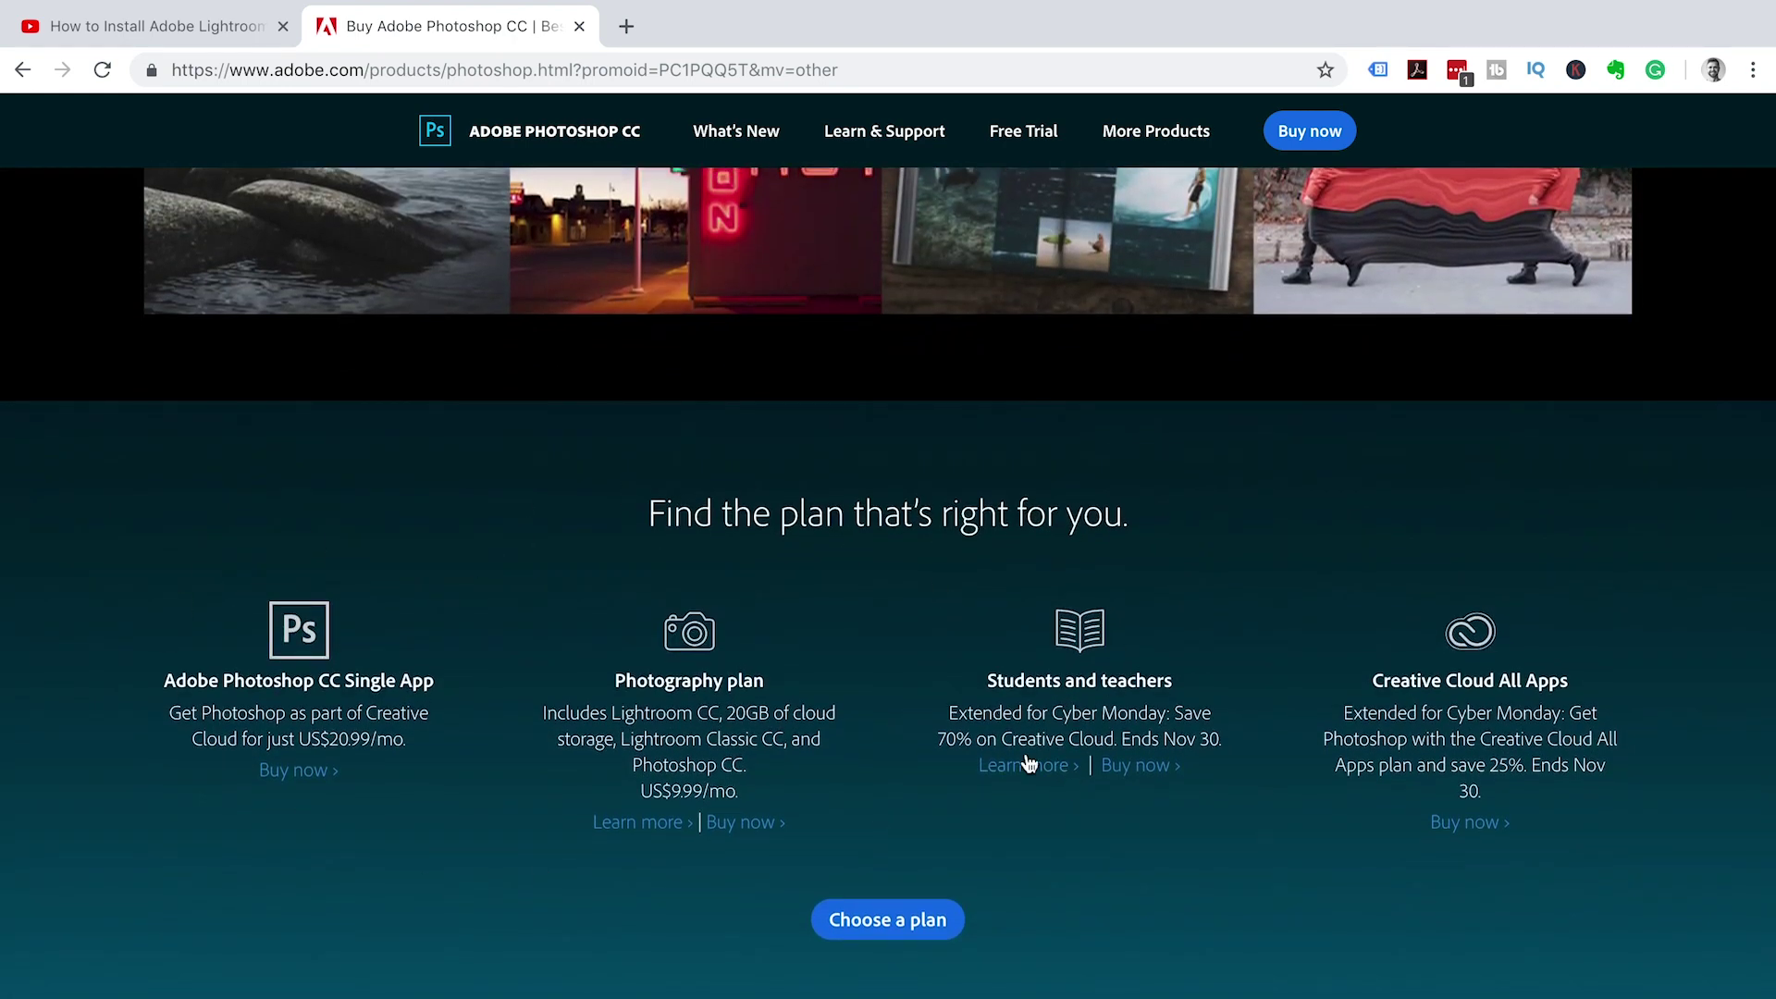
scroll(1316, 578, up, 15)
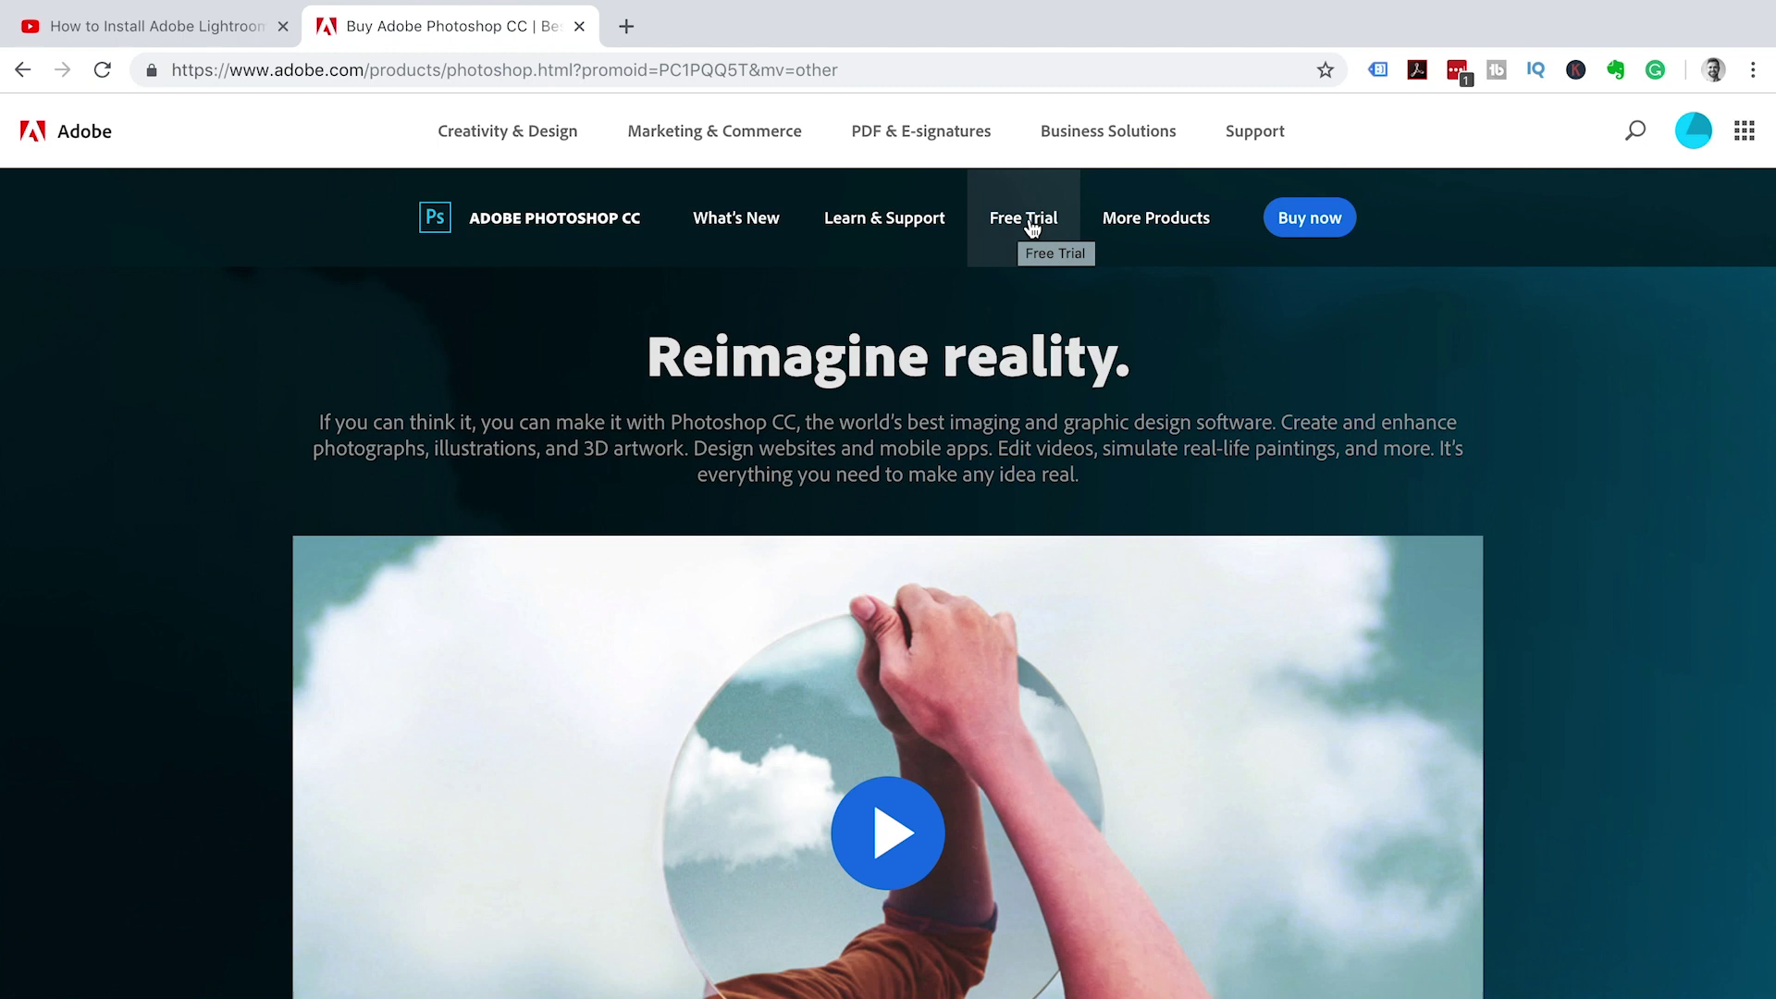
- Start the Photoshop CC free trial, signing up with the user's first name, last name and date of birth
click(1033, 229)
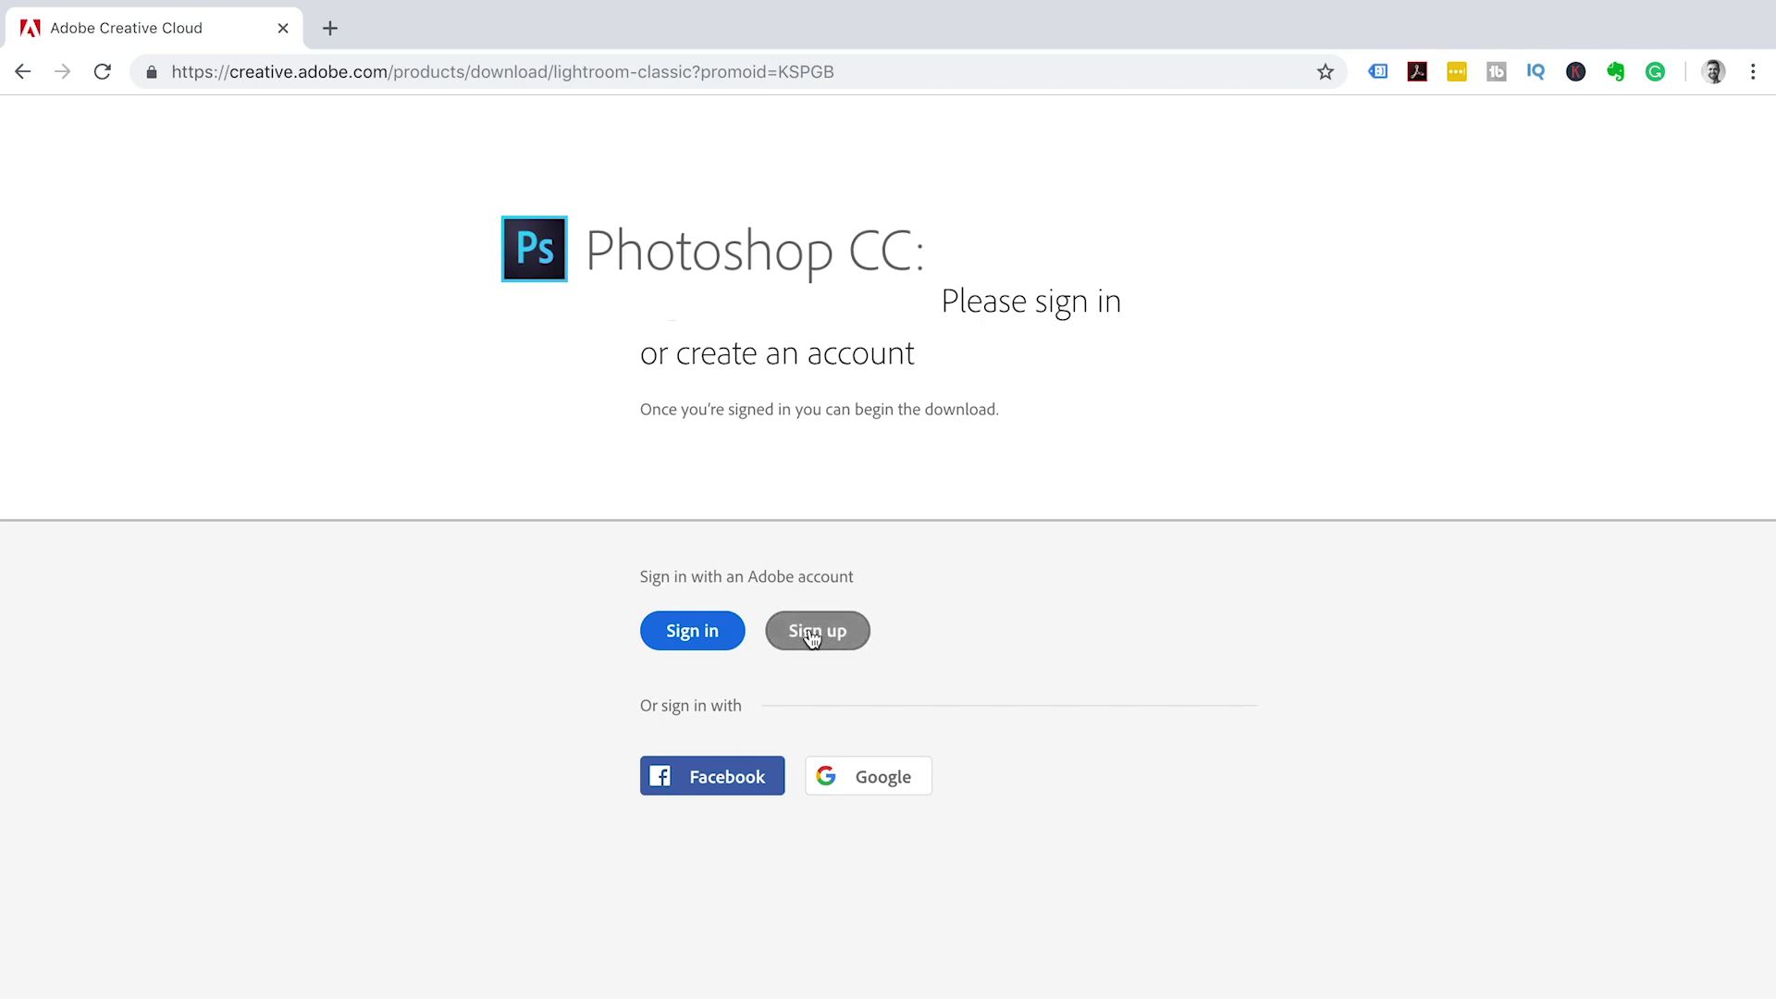
click(811, 638)
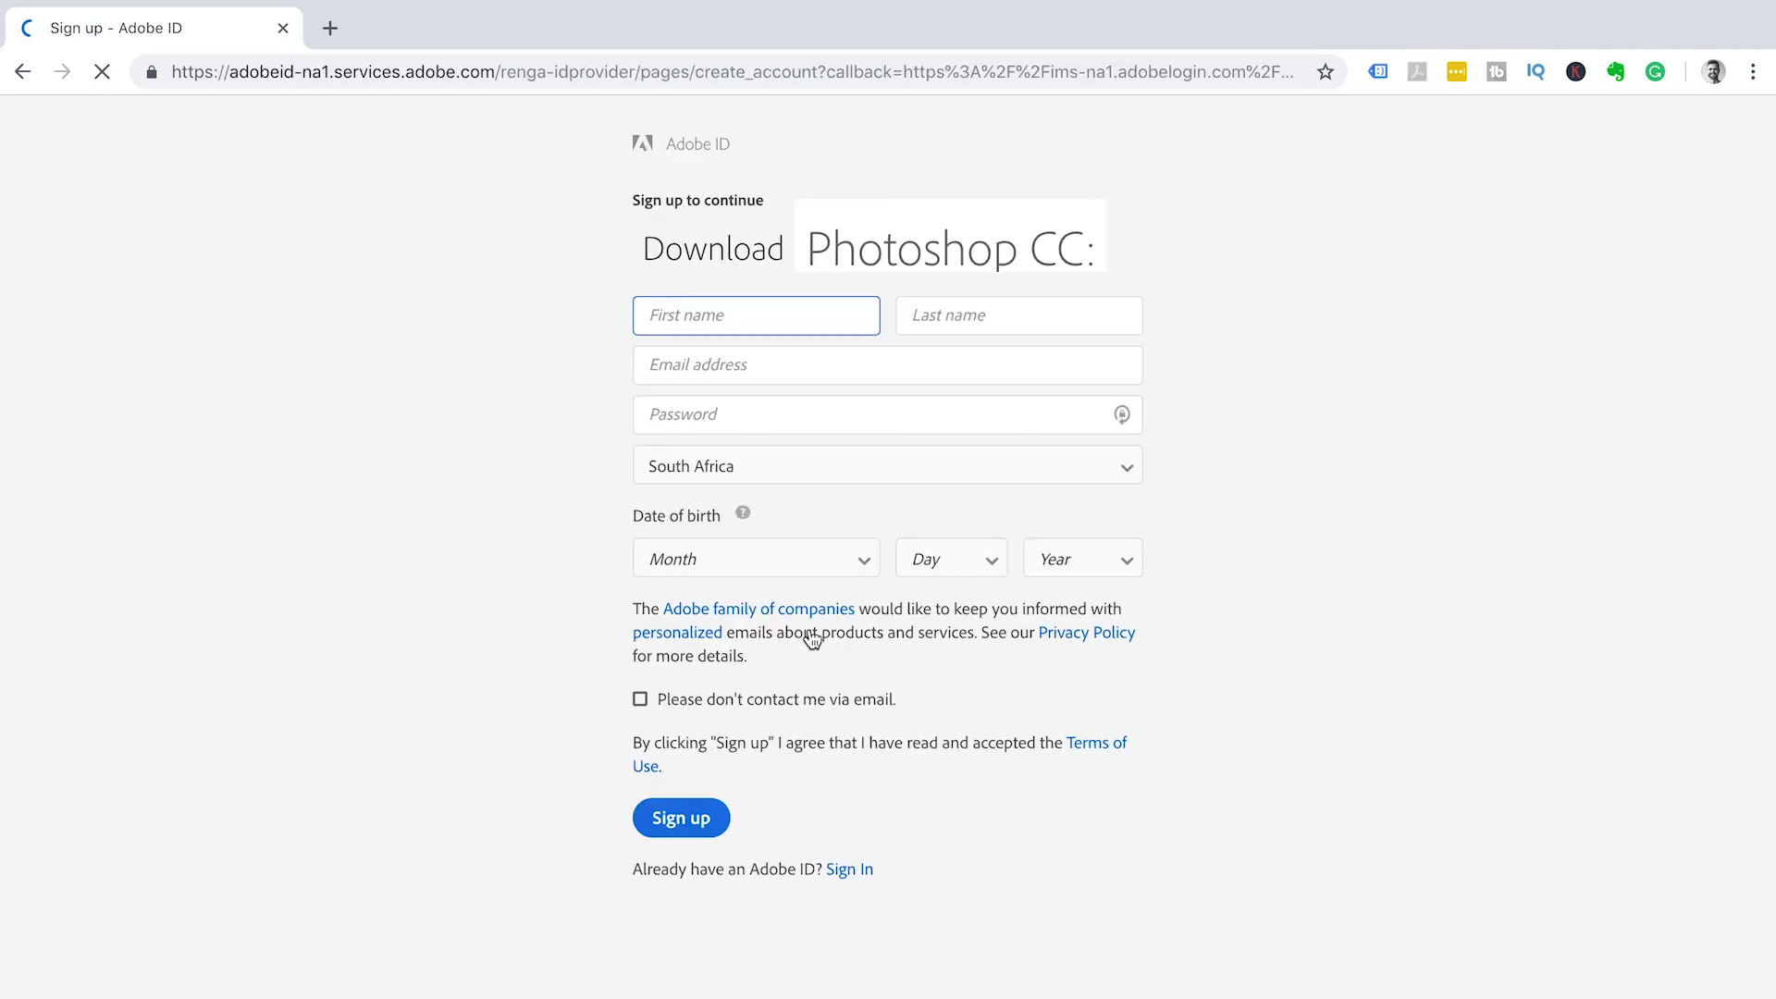
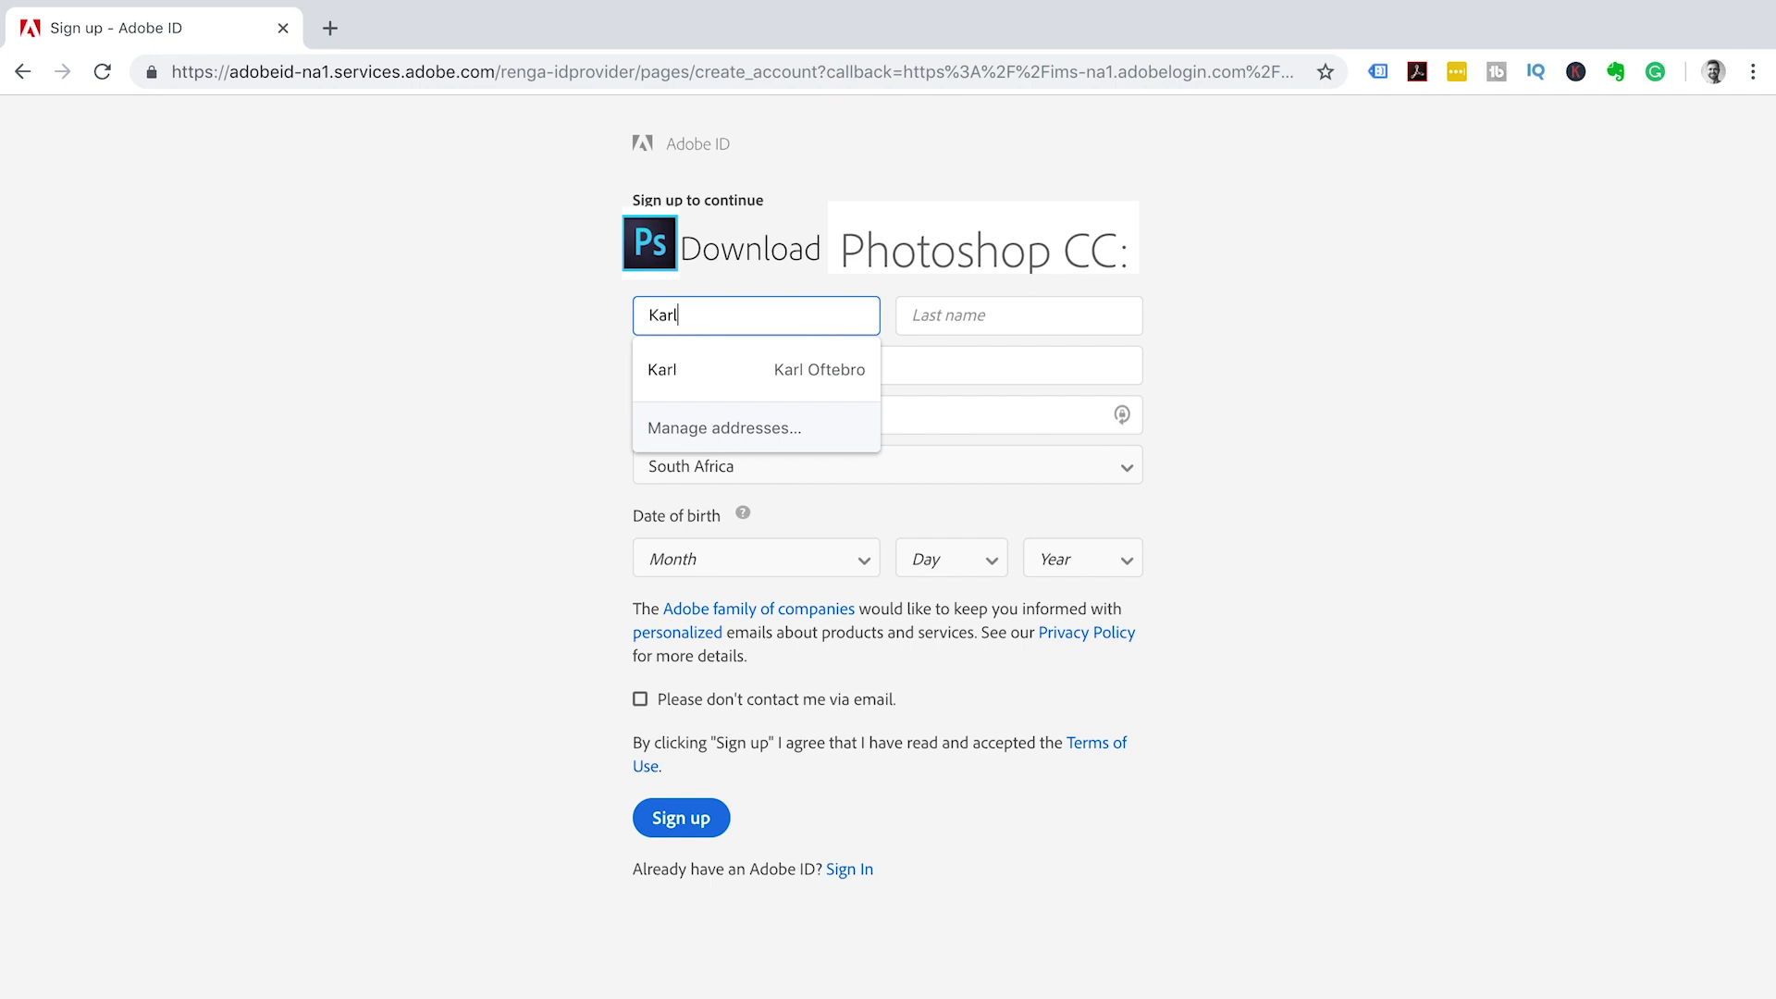
click(997, 326)
key(Tab)
click(737, 408)
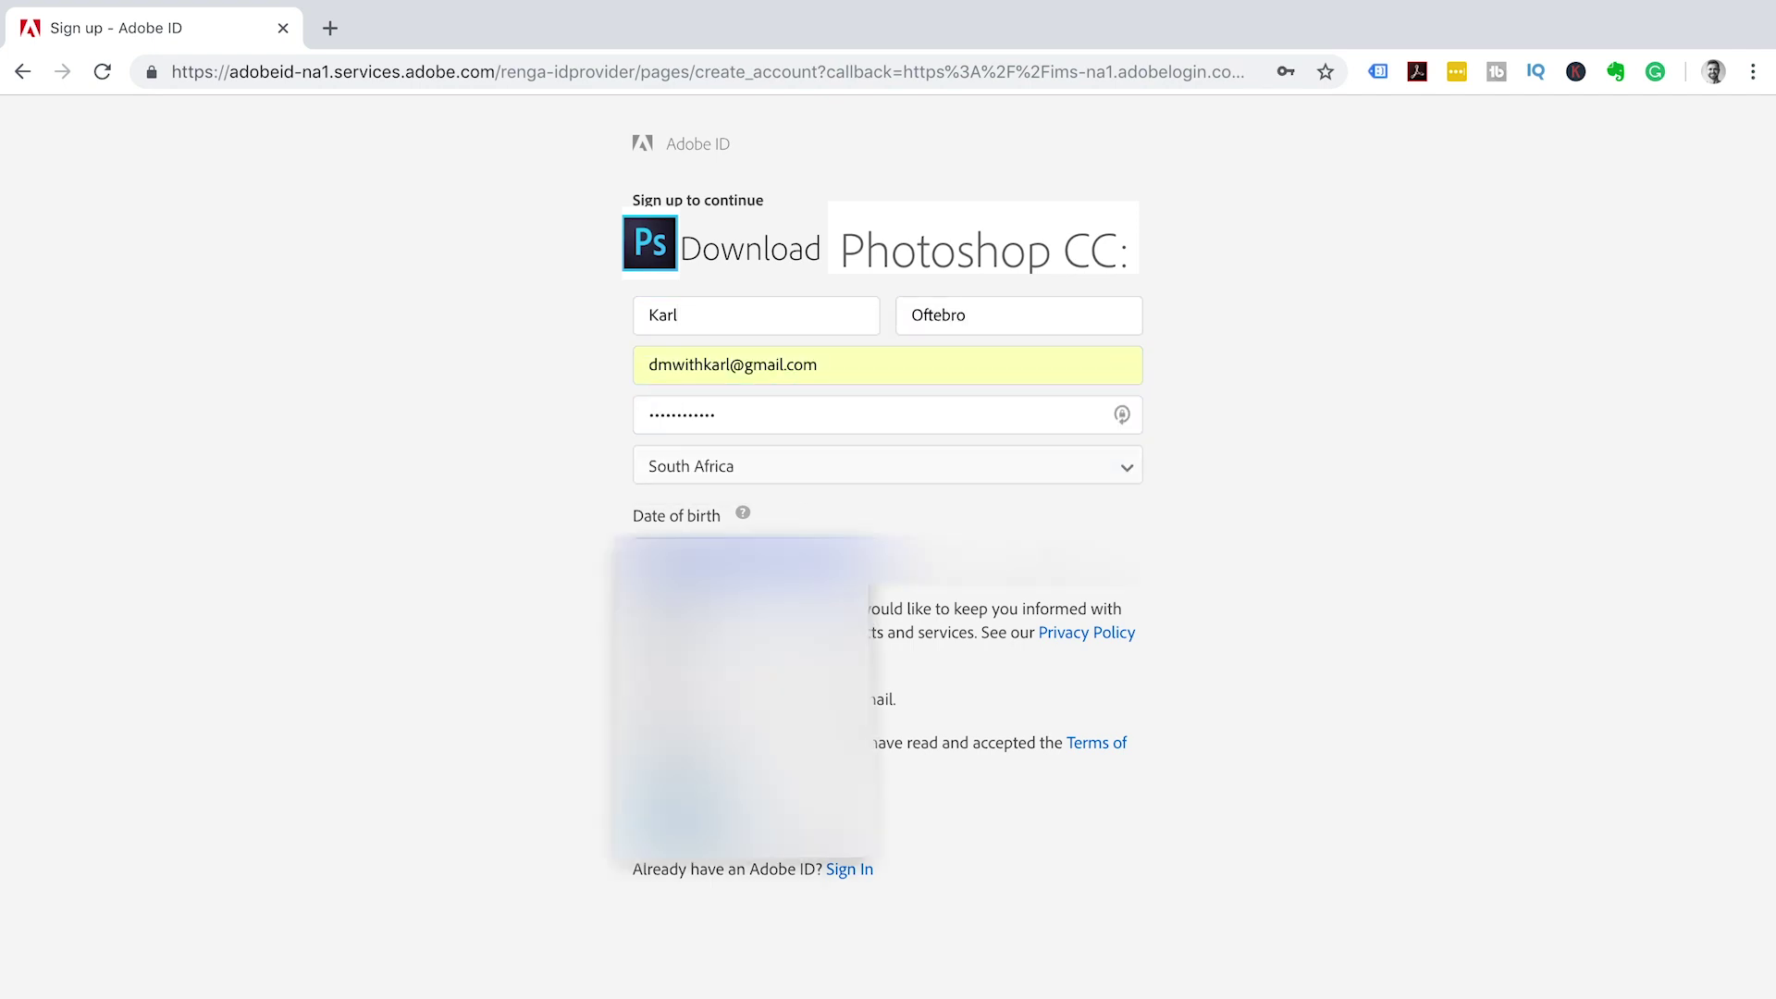
click(1077, 896)
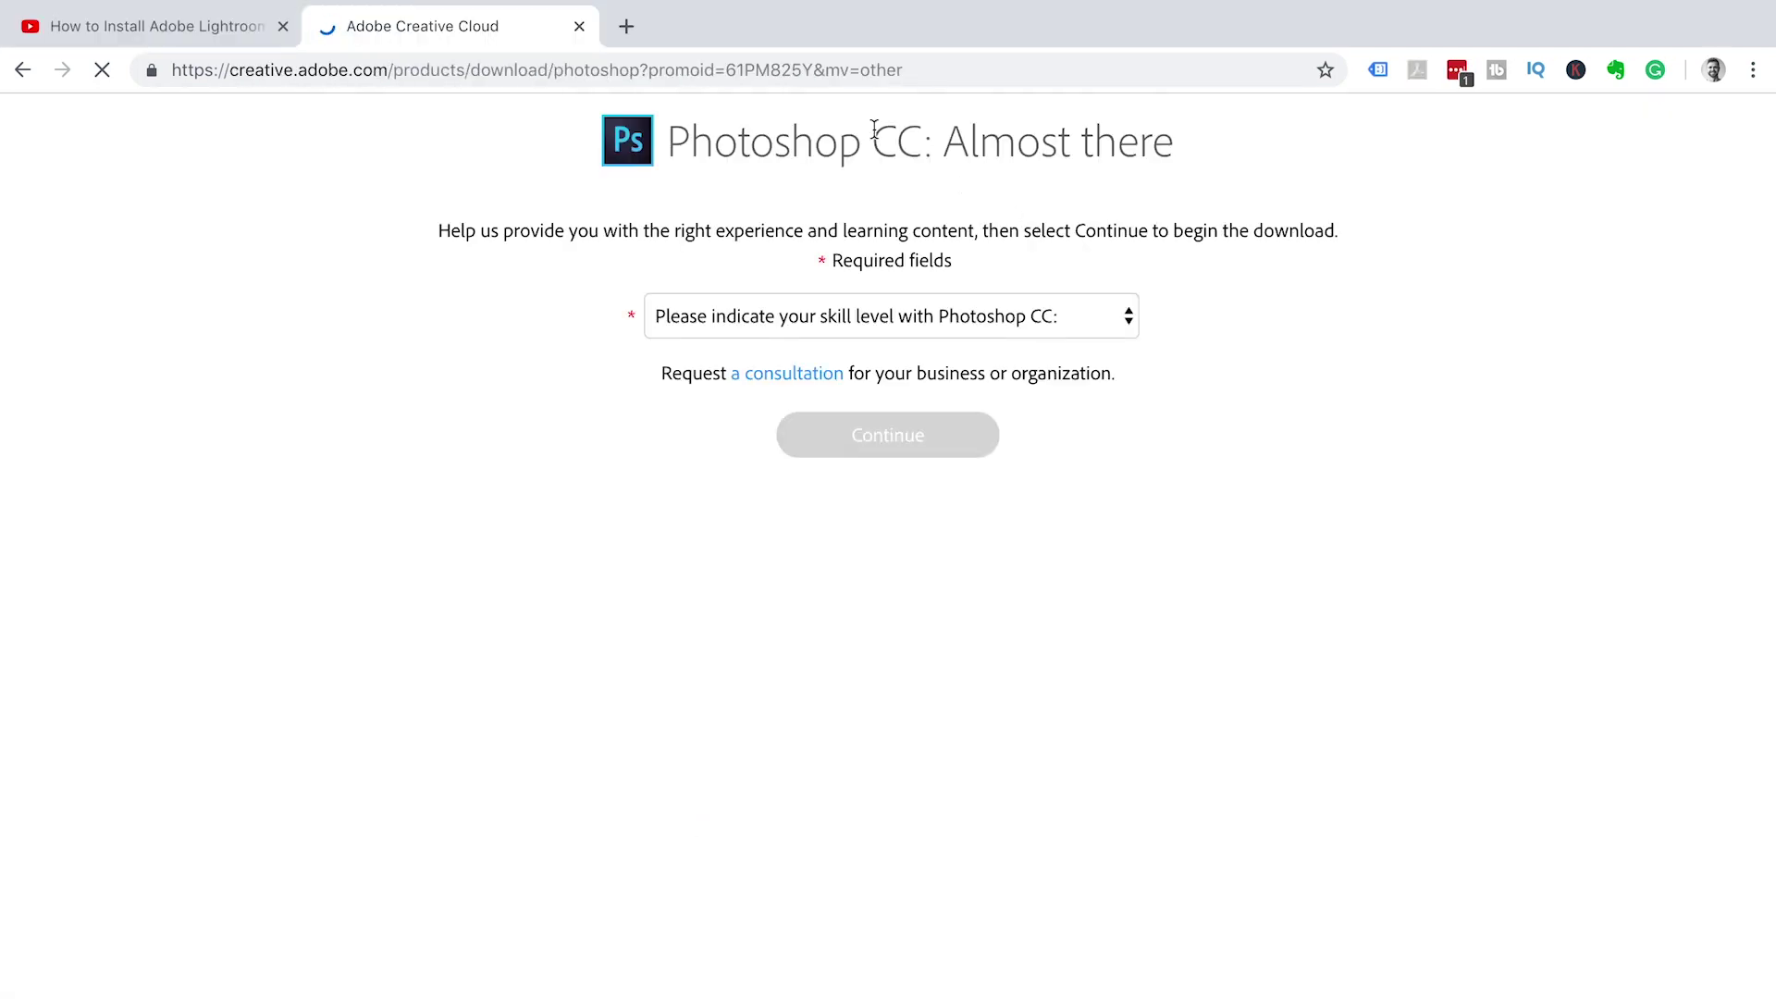
- Choose Advanced as the Photoshop skill level and continue to begin the download
click(1026, 322)
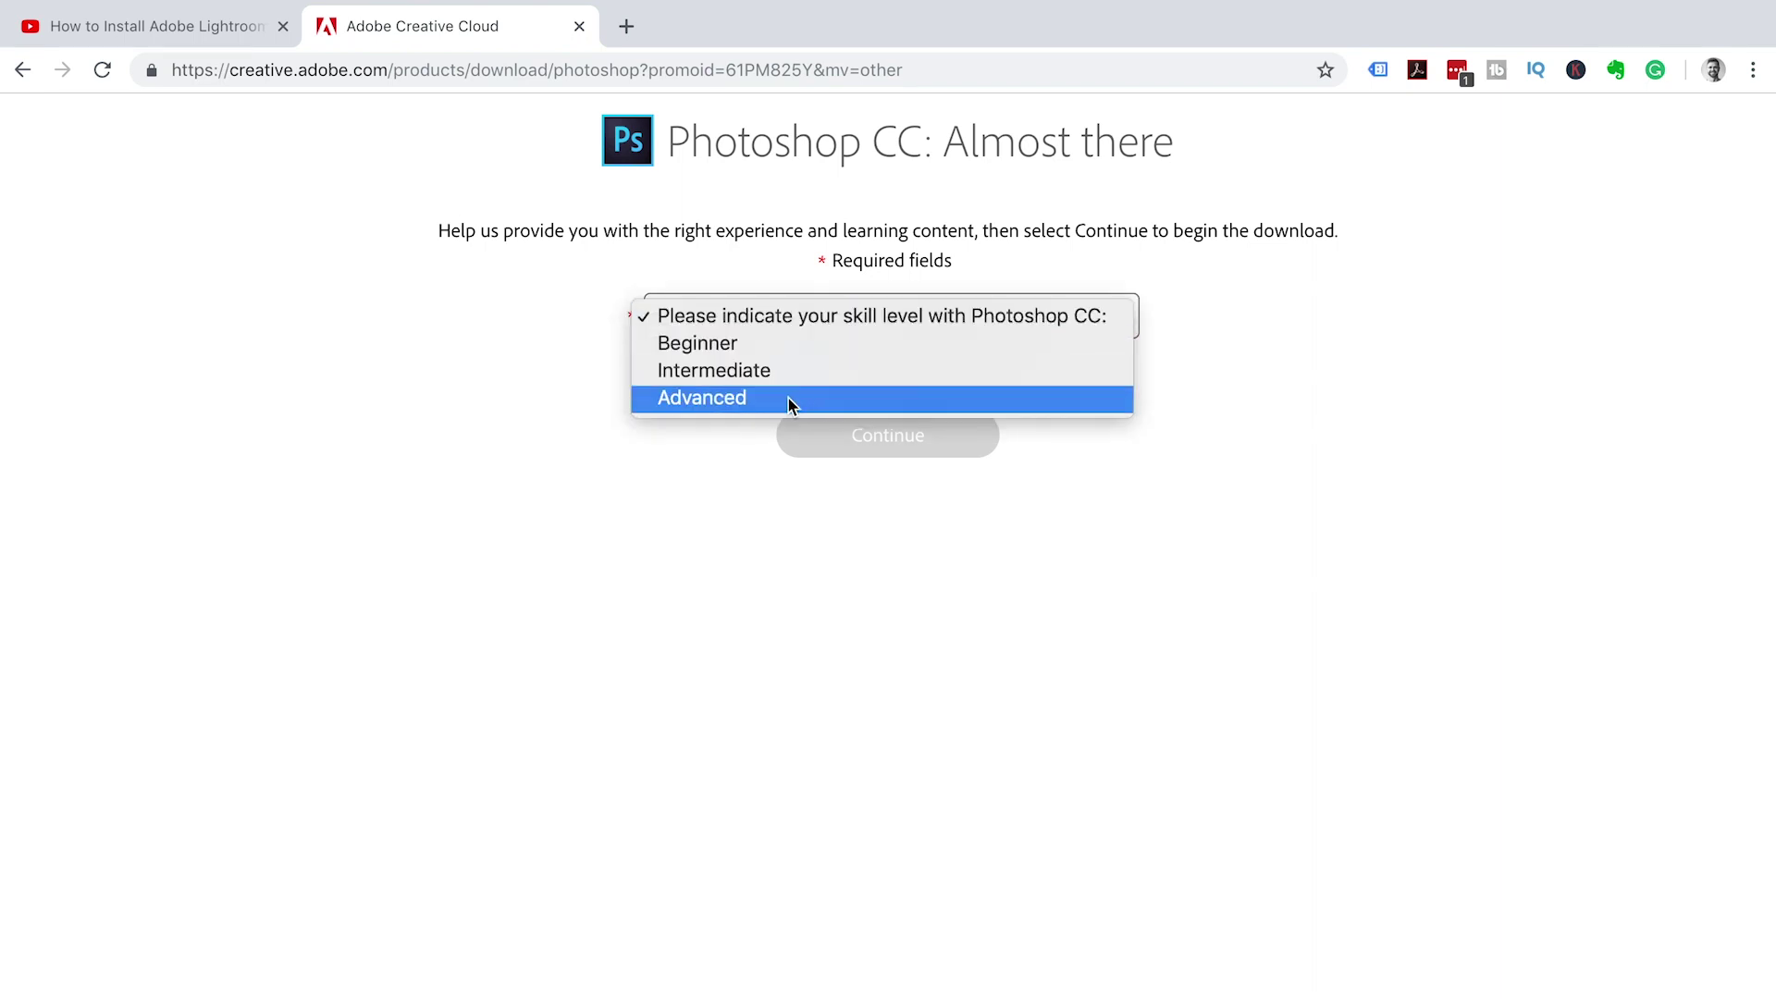
click(764, 397)
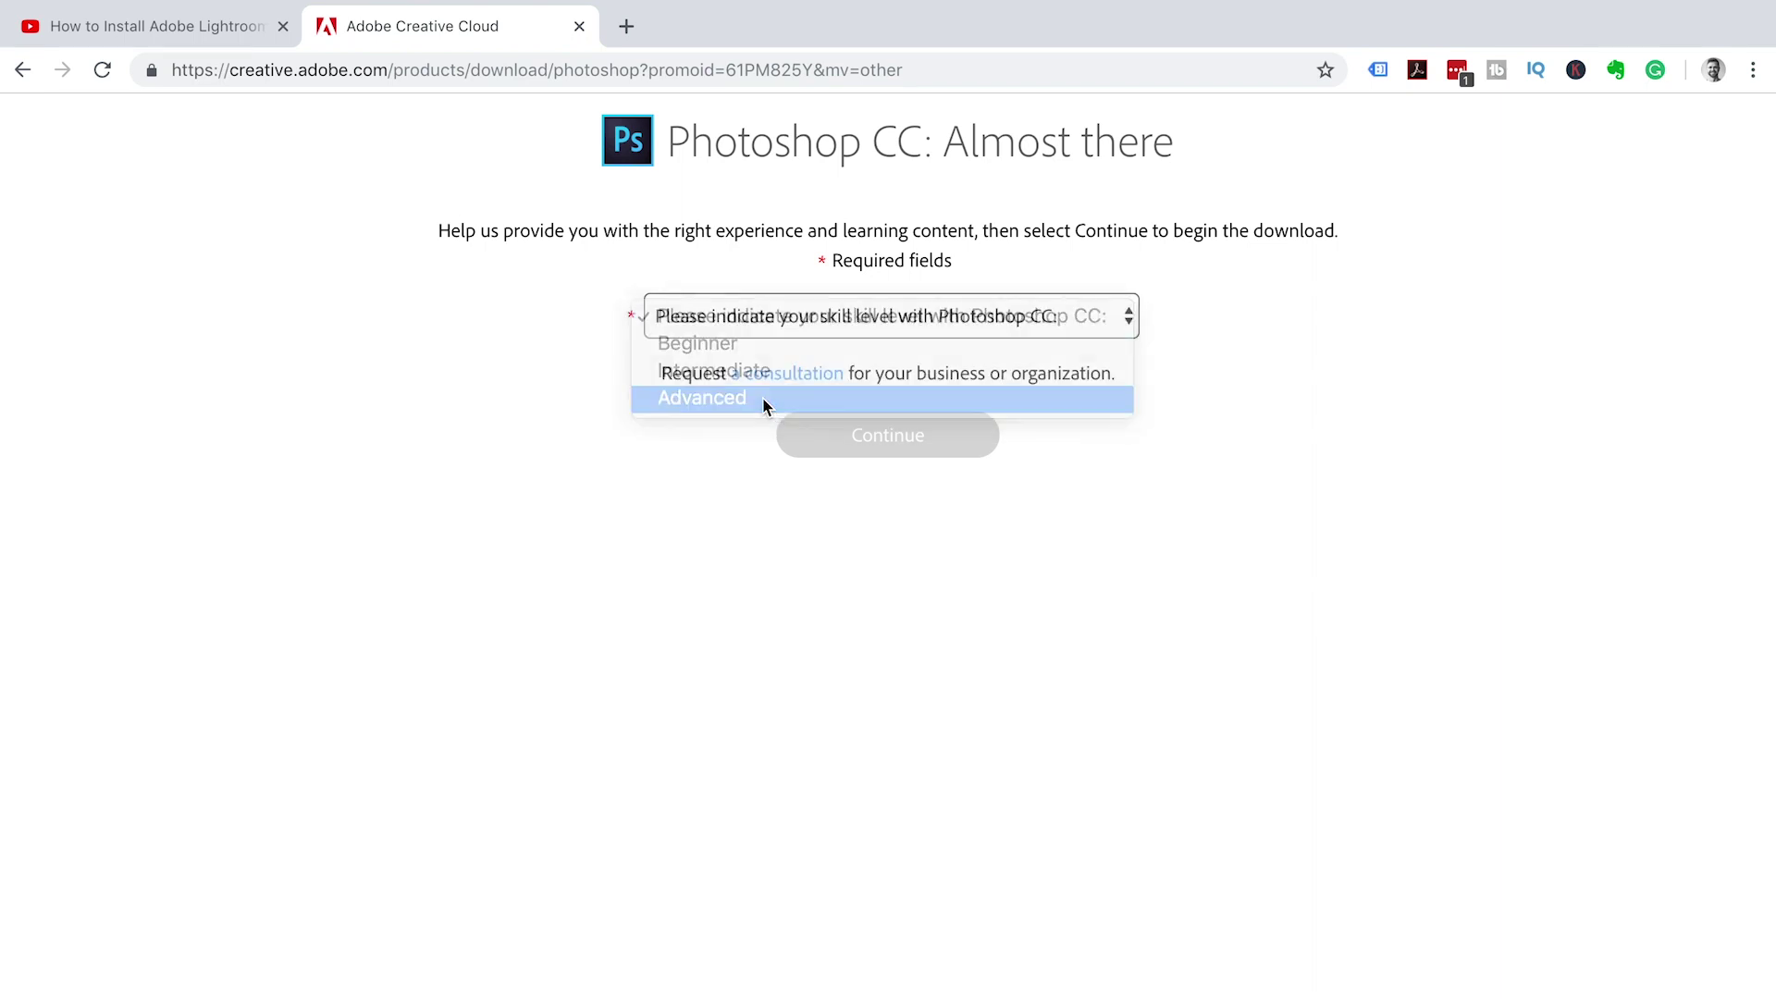
click(916, 440)
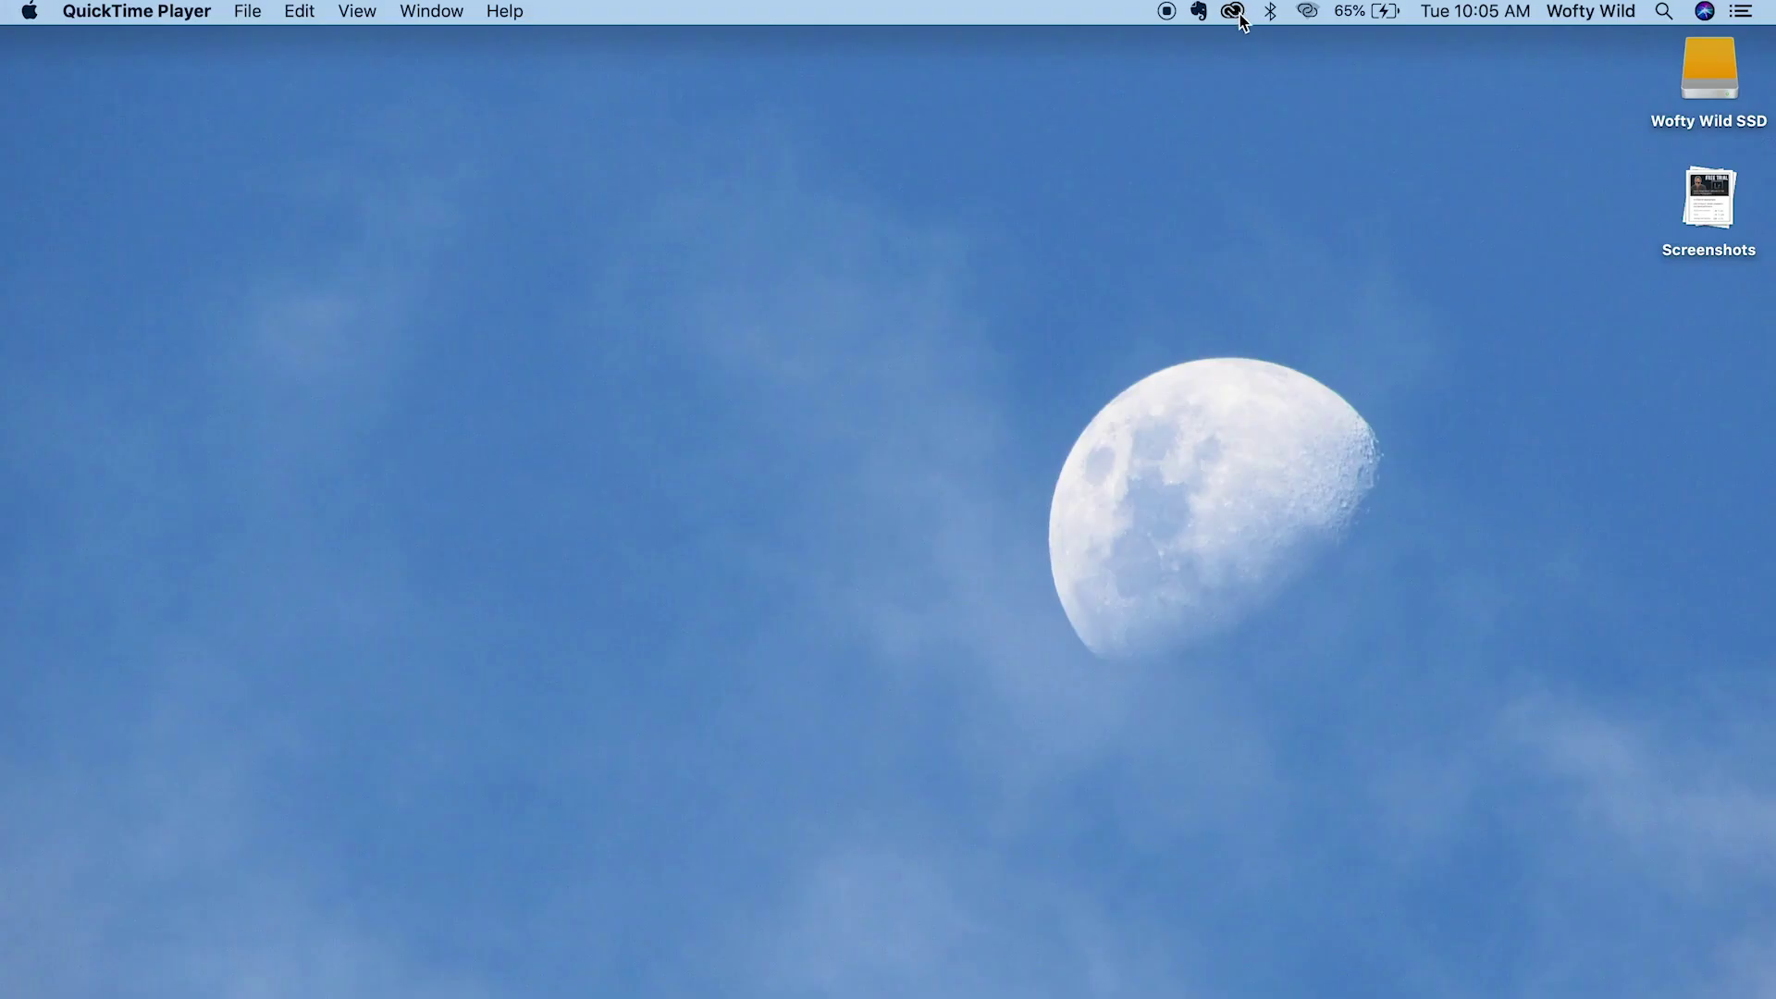
- Open the Creative Cloud menu-bar panel and scroll its Apps list back to Photoshop CC
click(1233, 12)
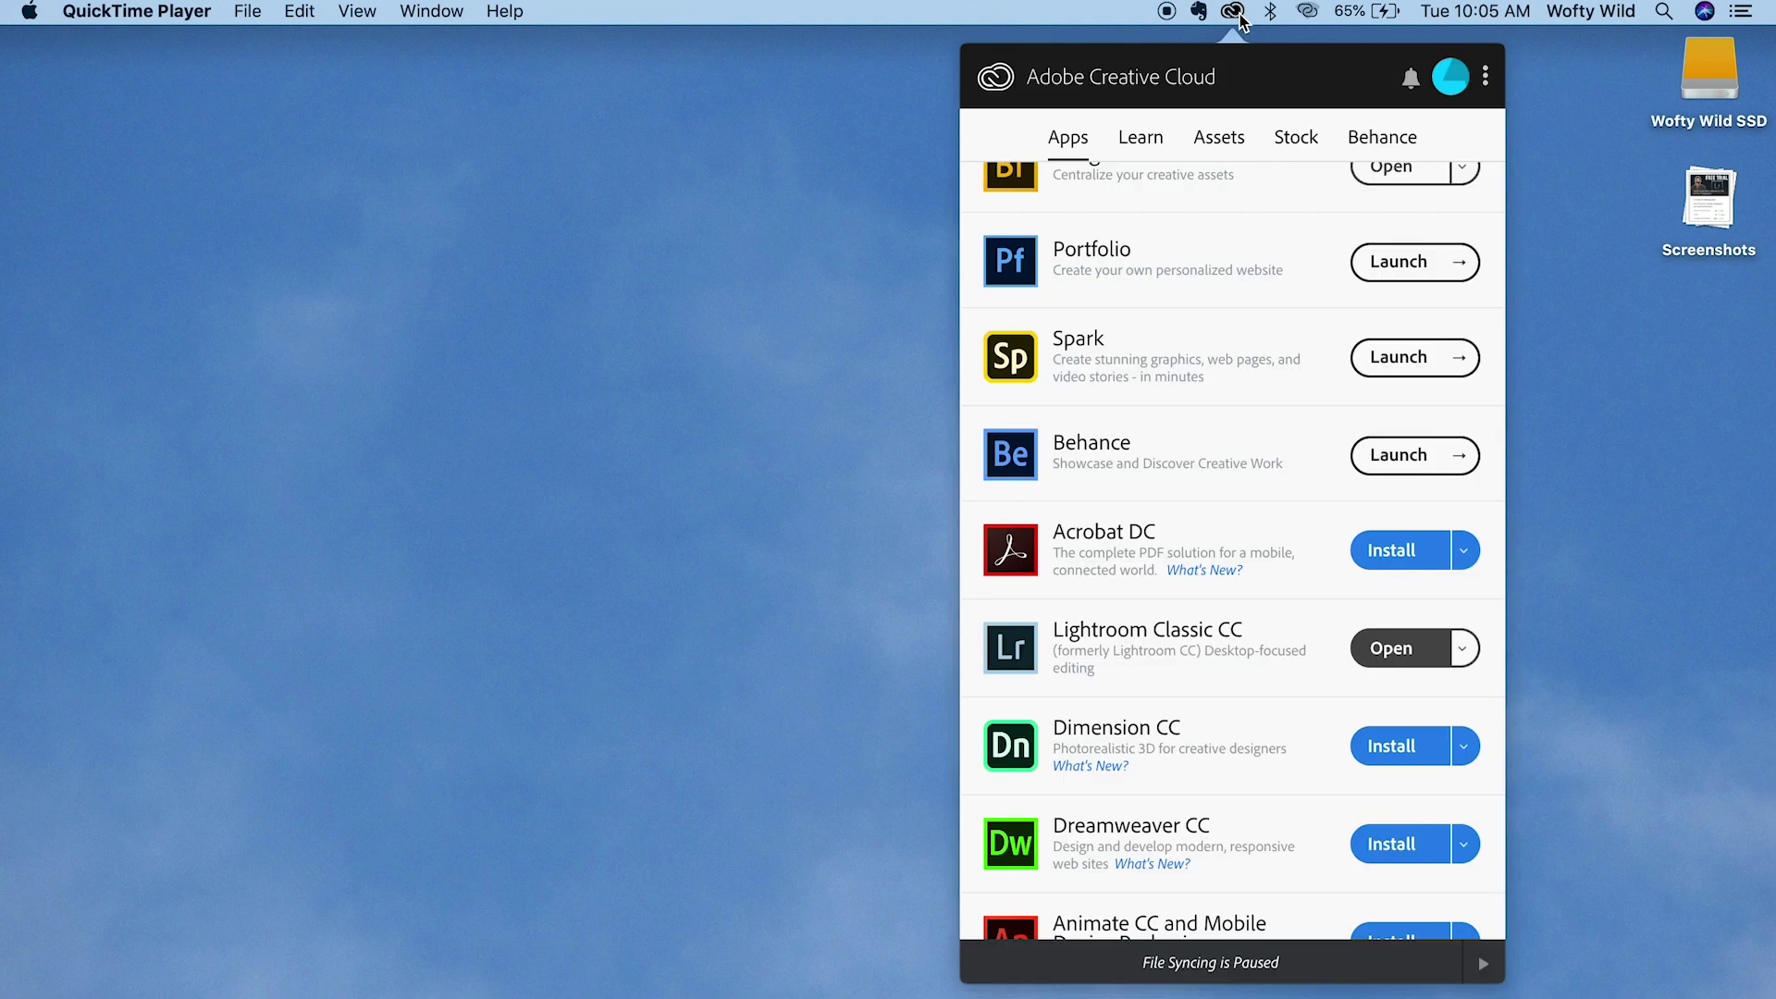
scroll(1296, 592, up, 10)
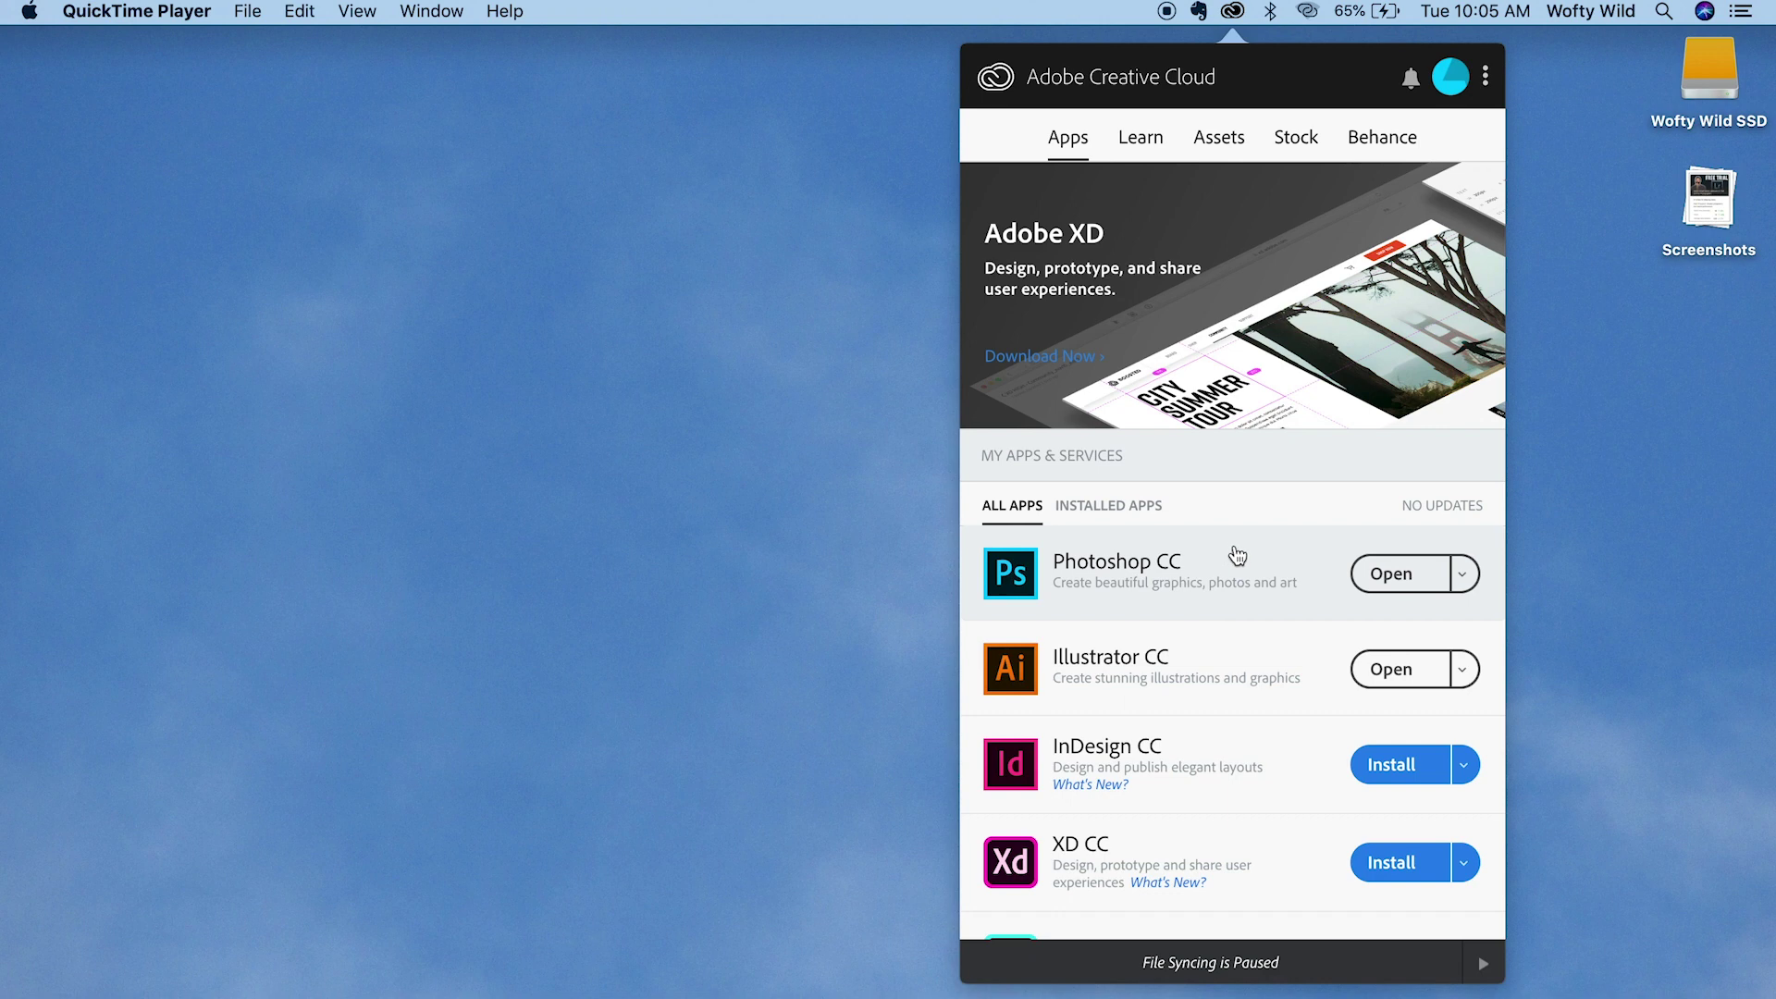
scroll(1240, 837, down, 5)
scroll(1237, 837, down, 8)
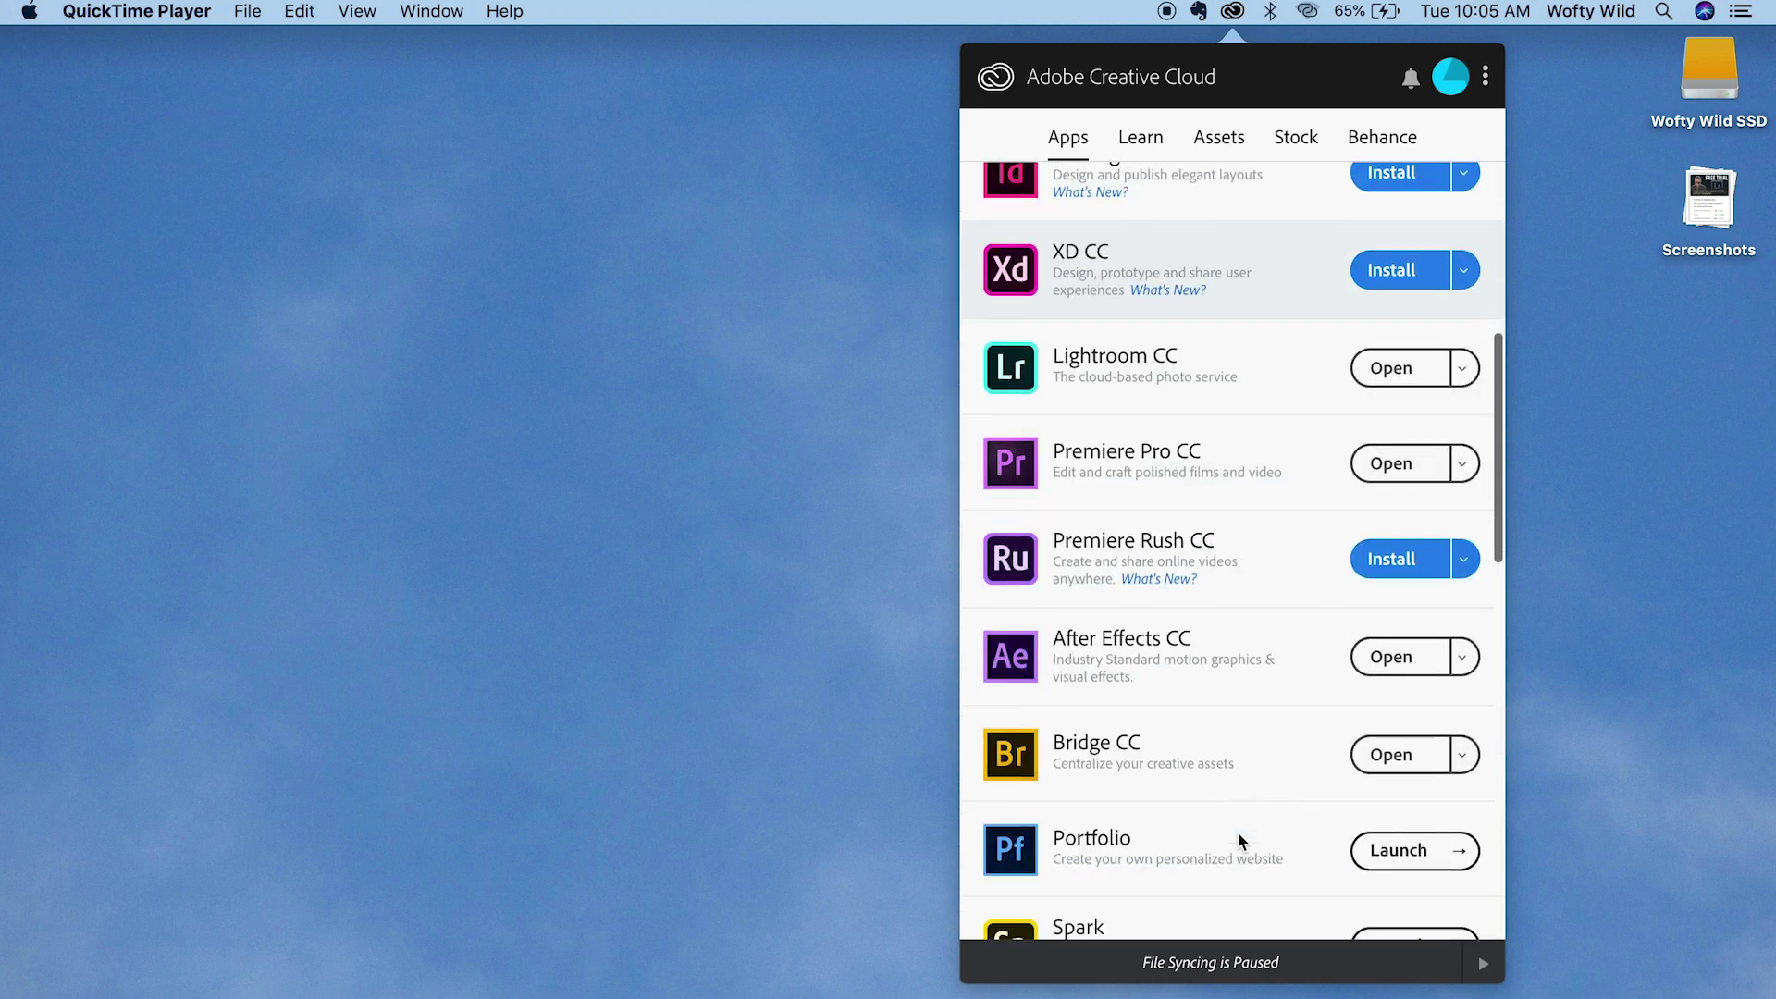
scroll(1238, 837, up, 3)
scroll(1238, 835, up, 10)
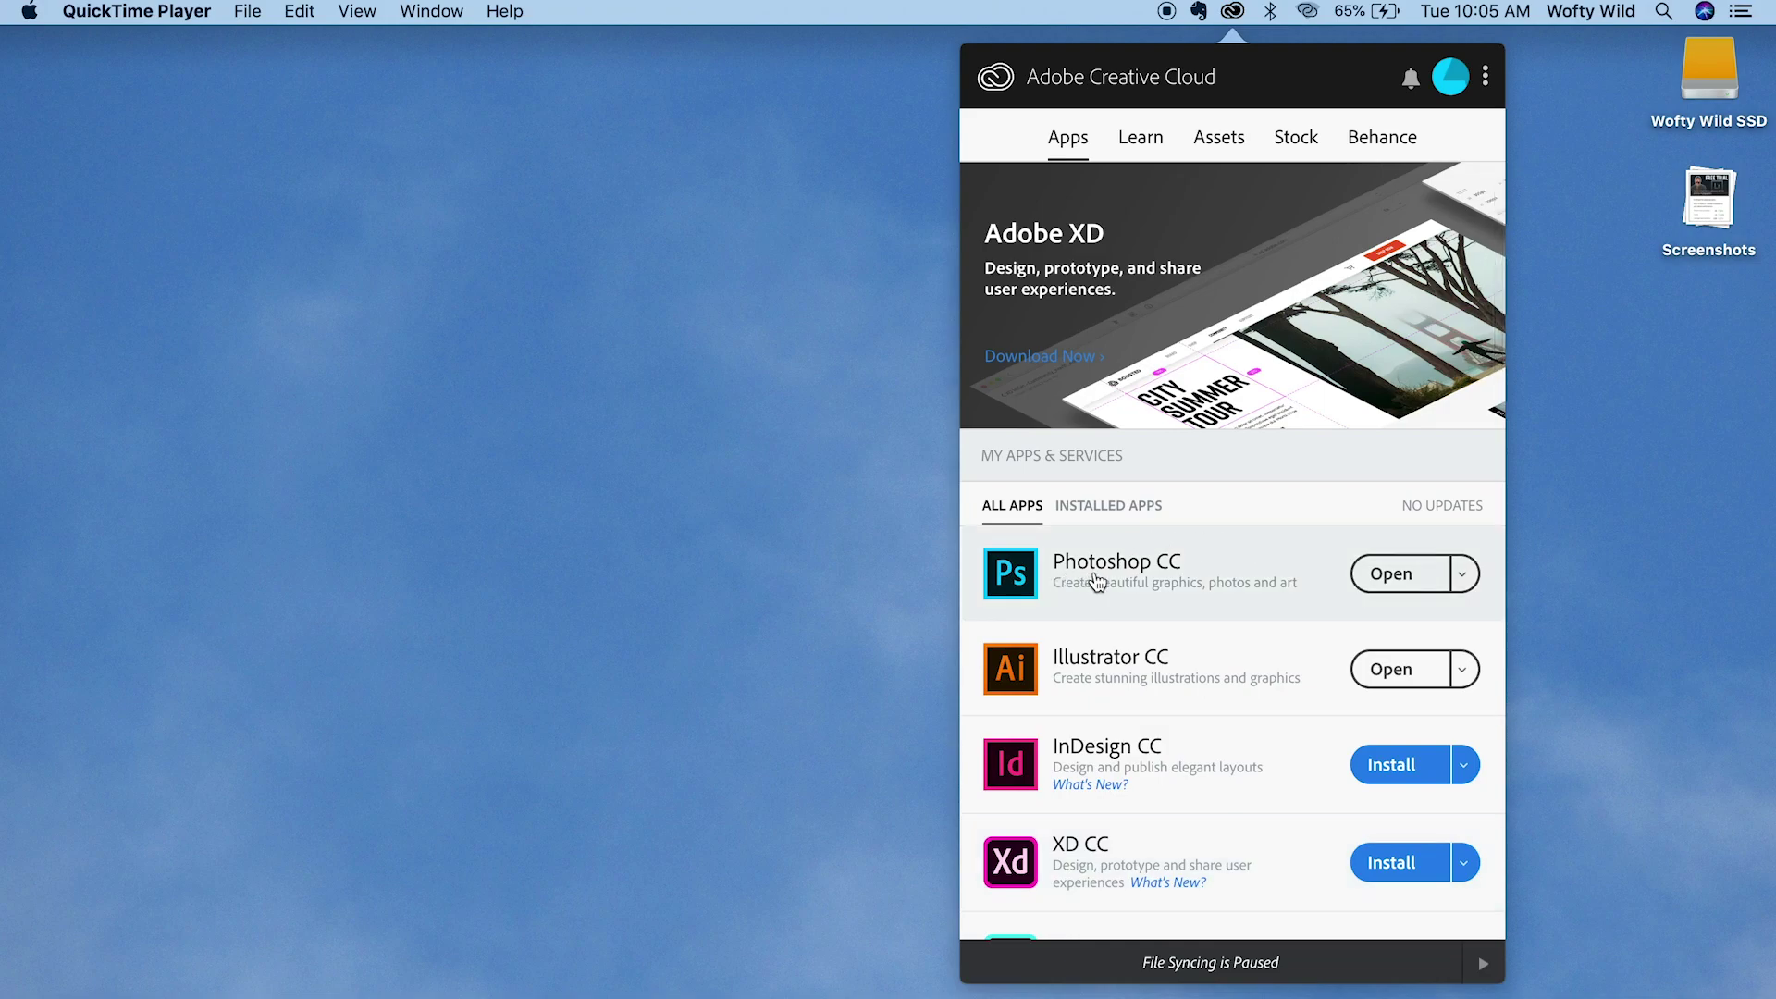
- Check that Photoshop CC version 20.0.1 is installed and ready to open
mouse_move(1150, 580)
mouse_move(1096, 573)
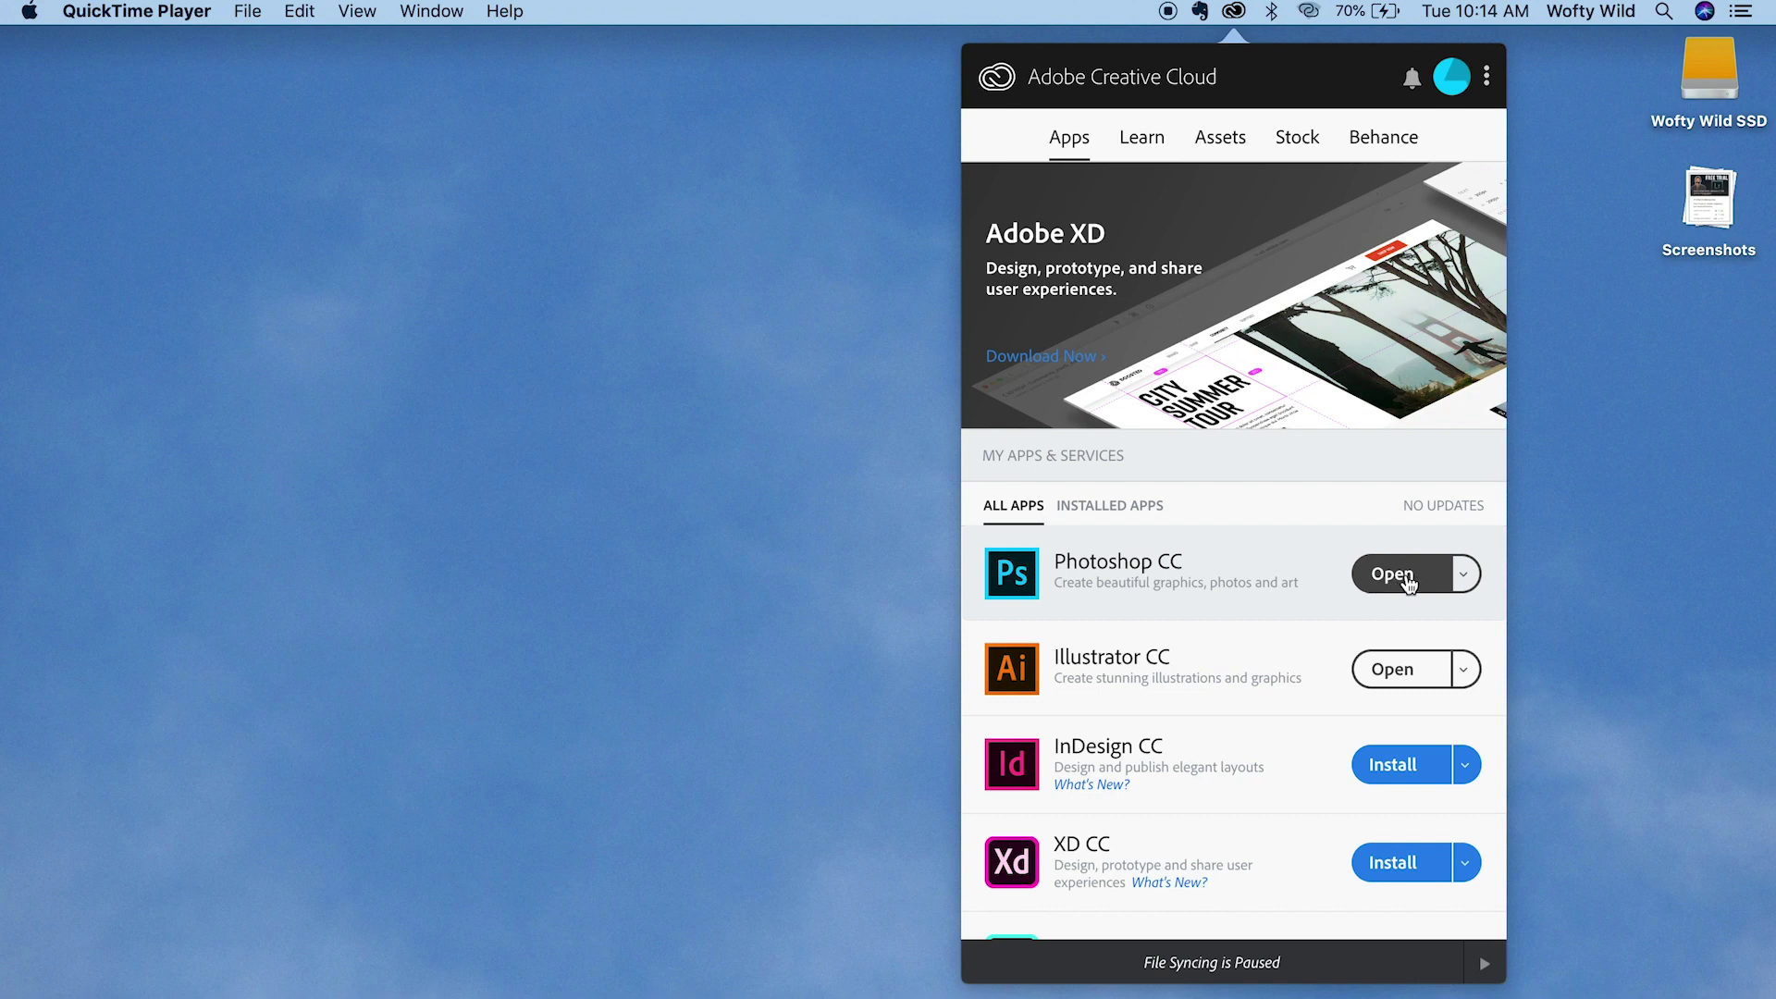
click(1408, 578)
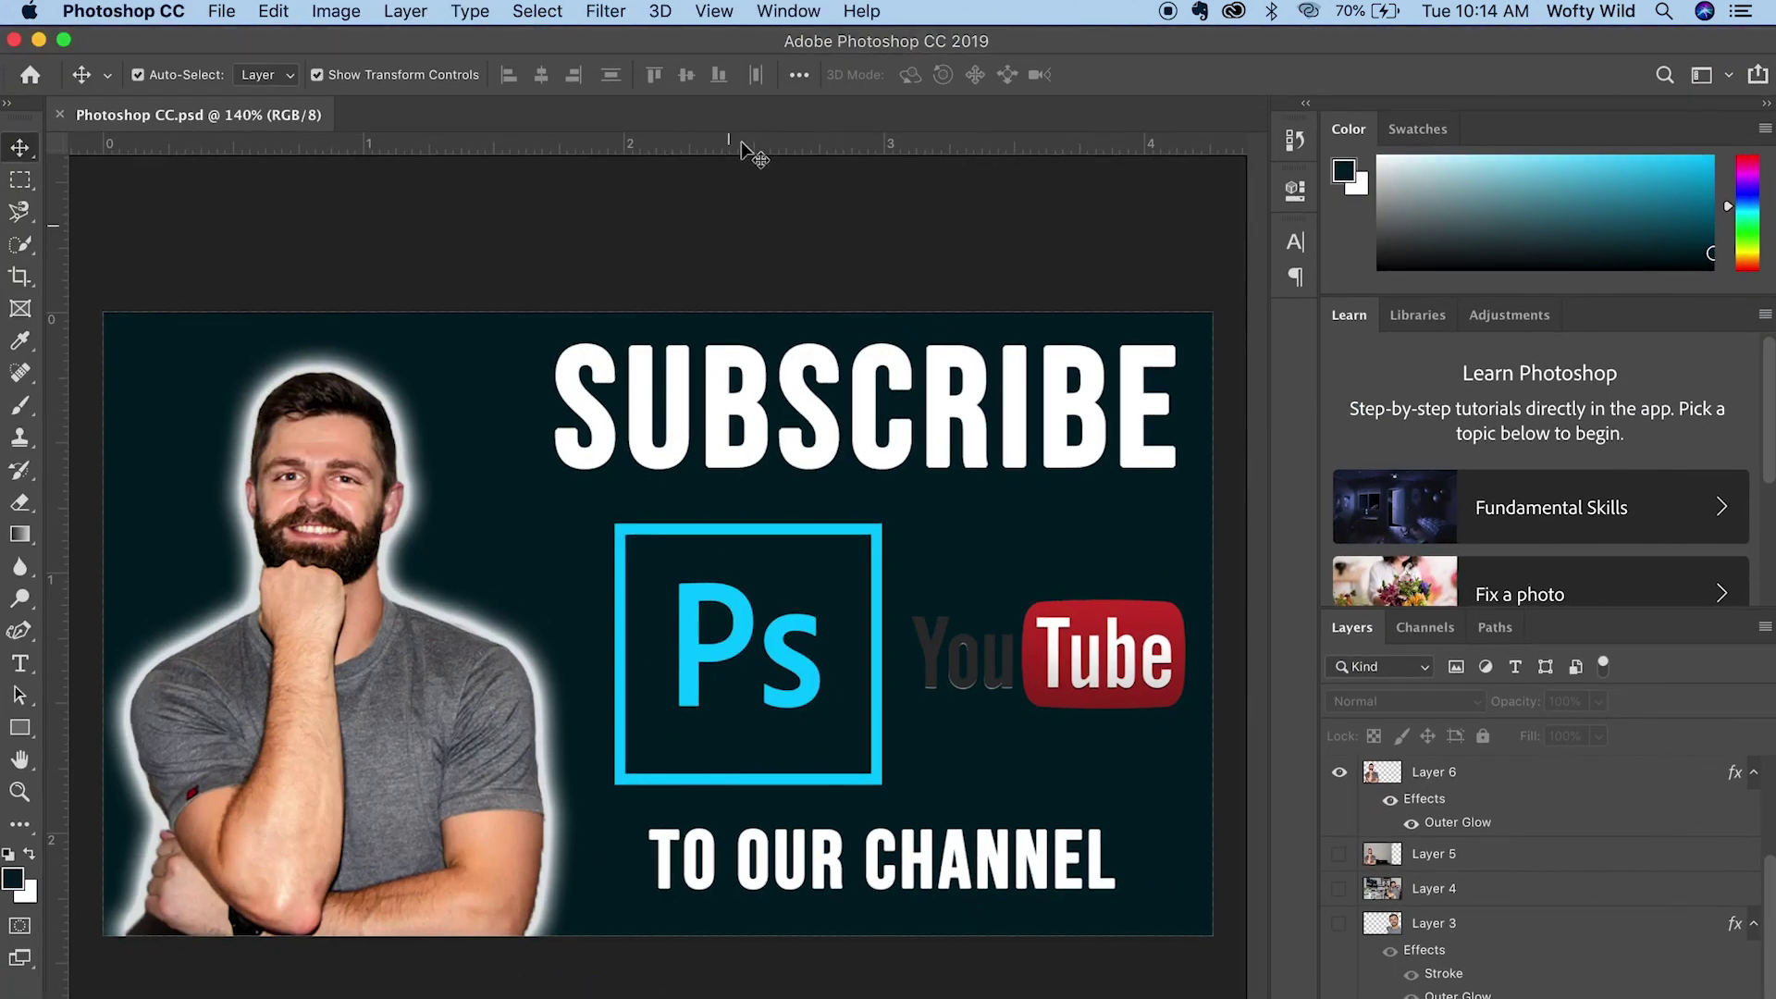